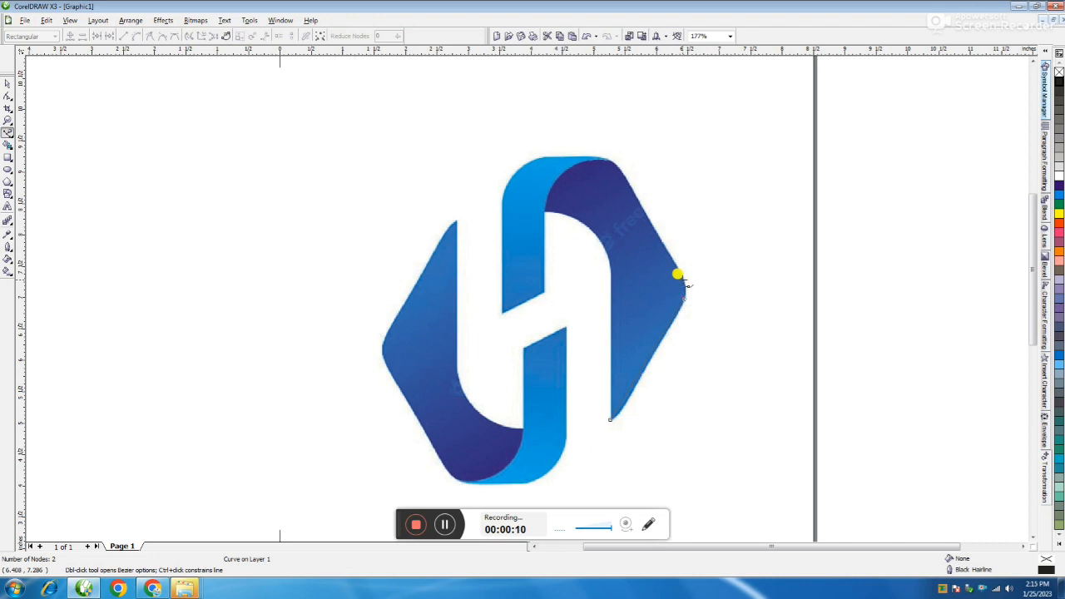
# Step: Complete a closed six-node Bezier outline around the dark-blue pointed shape in the logo's upper right half
pyautogui.click(610, 157)
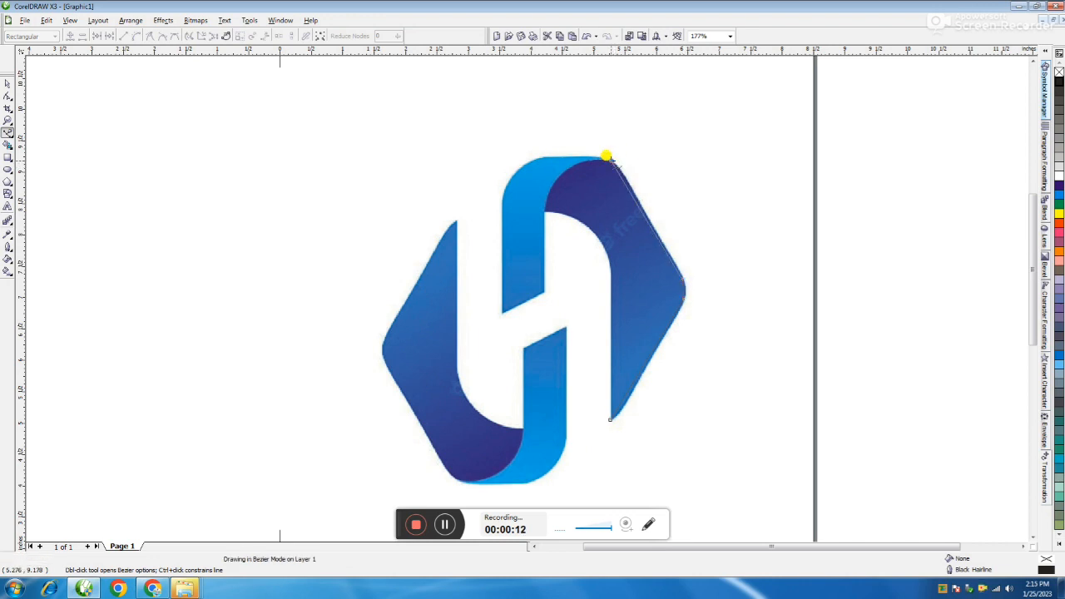
pyautogui.click(545, 213)
pyautogui.click(609, 267)
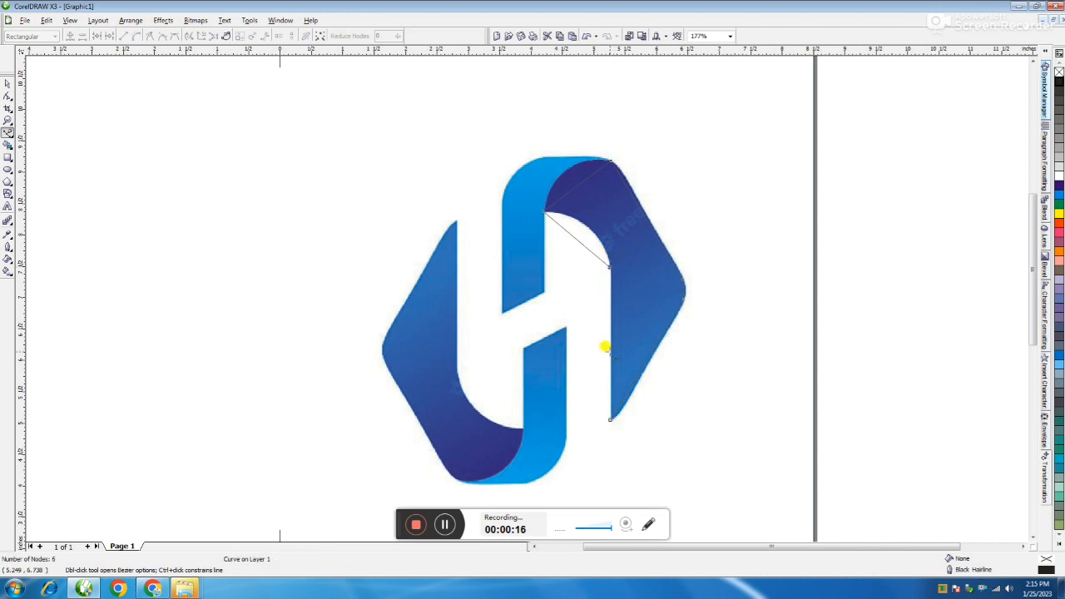
pyautogui.click(610, 418)
pyautogui.click(609, 418)
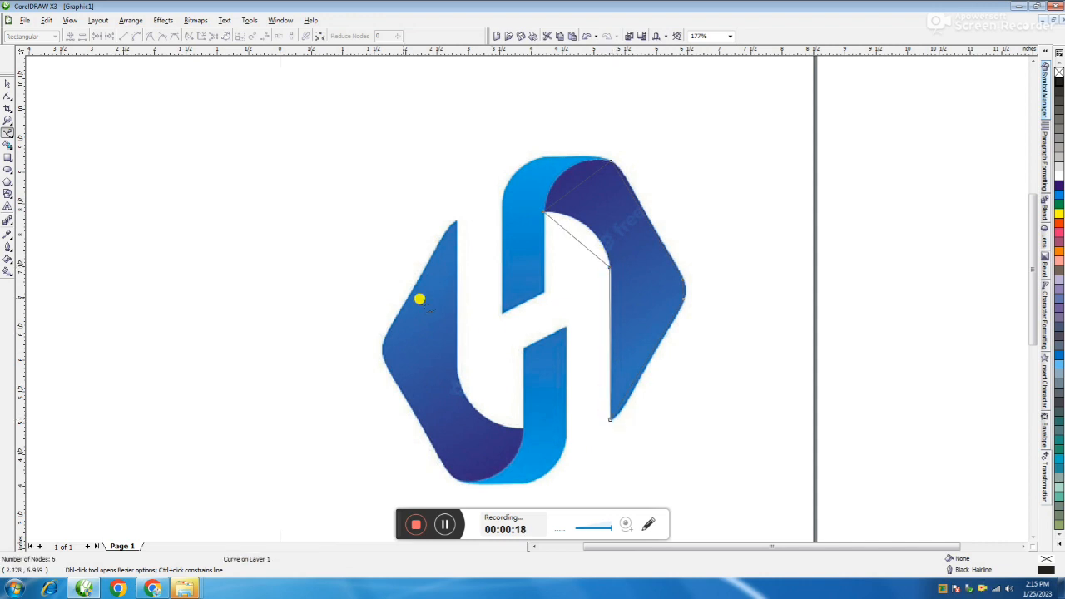
# Step: Convert all segments of the dark-blue shape's outline to curves
pyautogui.click(7, 96)
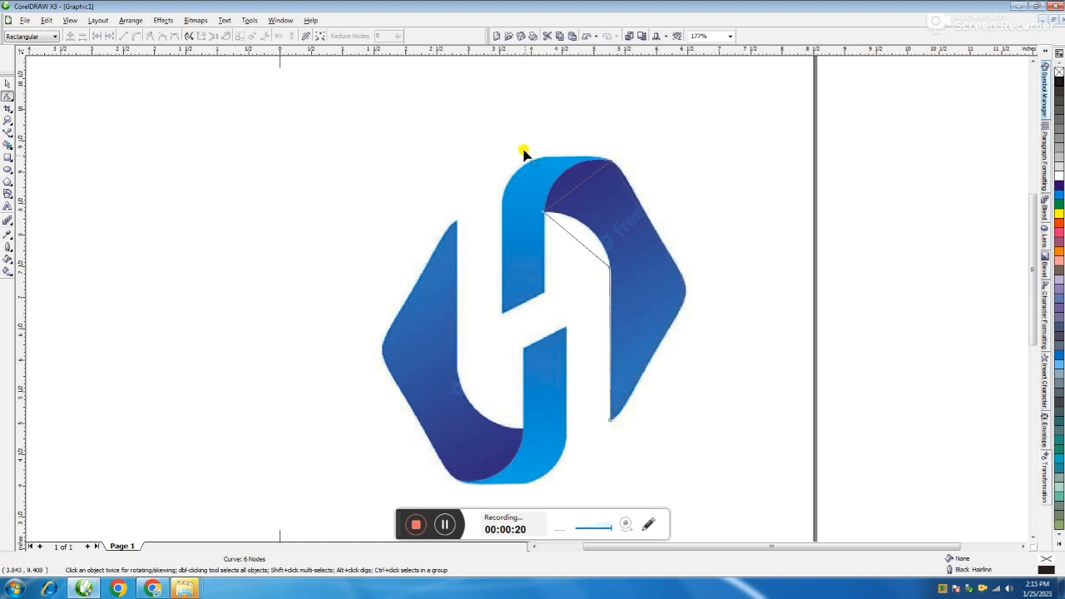
pyautogui.moveTo(772, 146); pyautogui.dragTo(533, 478)
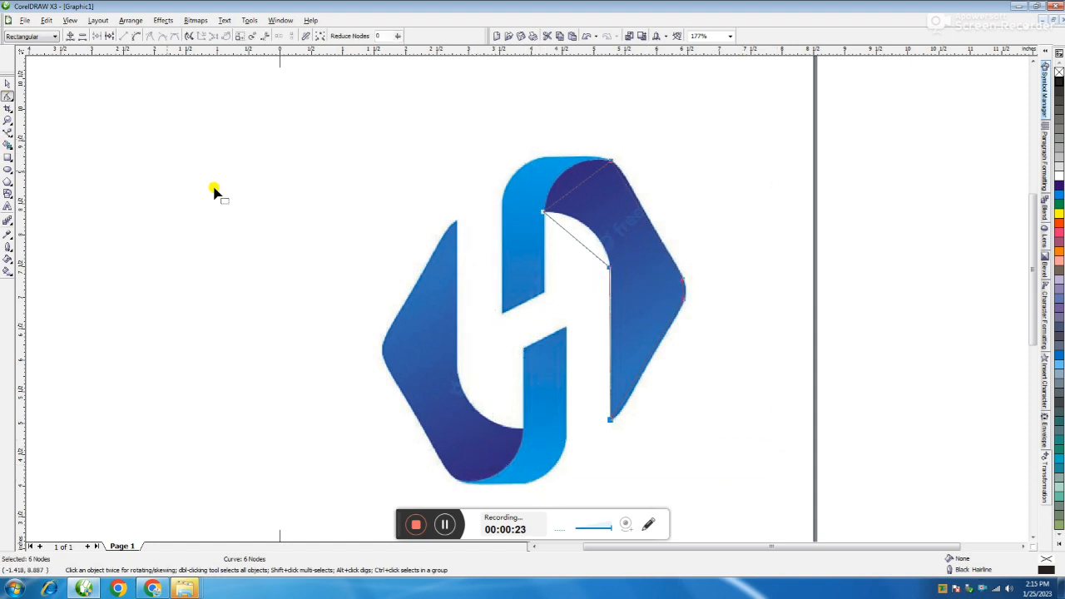
pyautogui.click(136, 36)
# Step: Bend the outline's segments to follow the dark-blue shape's outer arc, inner arc and slanted outer edge
pyautogui.scroll(2, 571, 187)
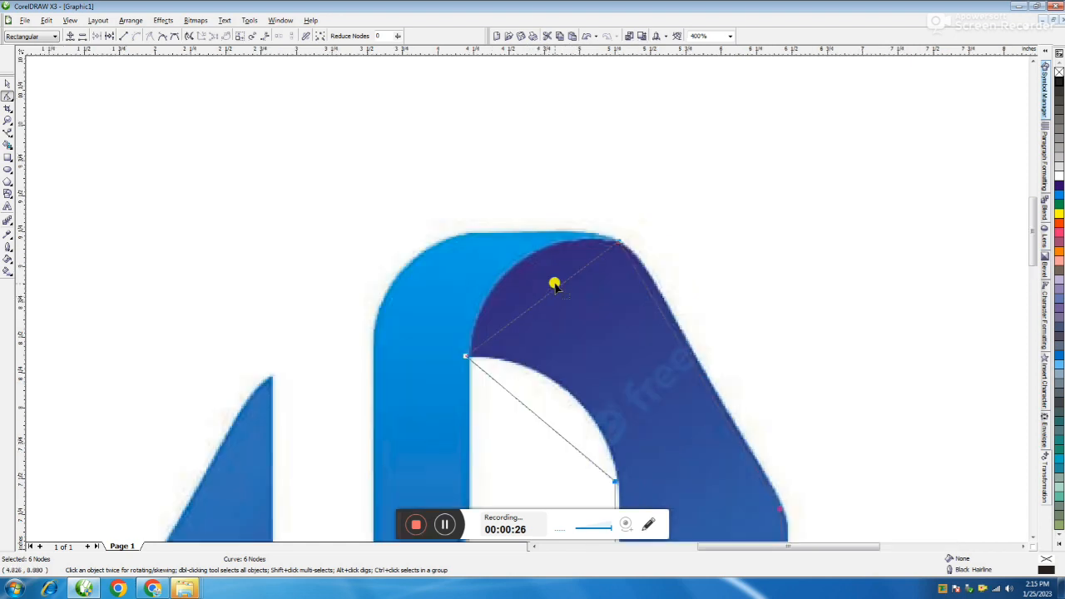
pyautogui.click(548, 298)
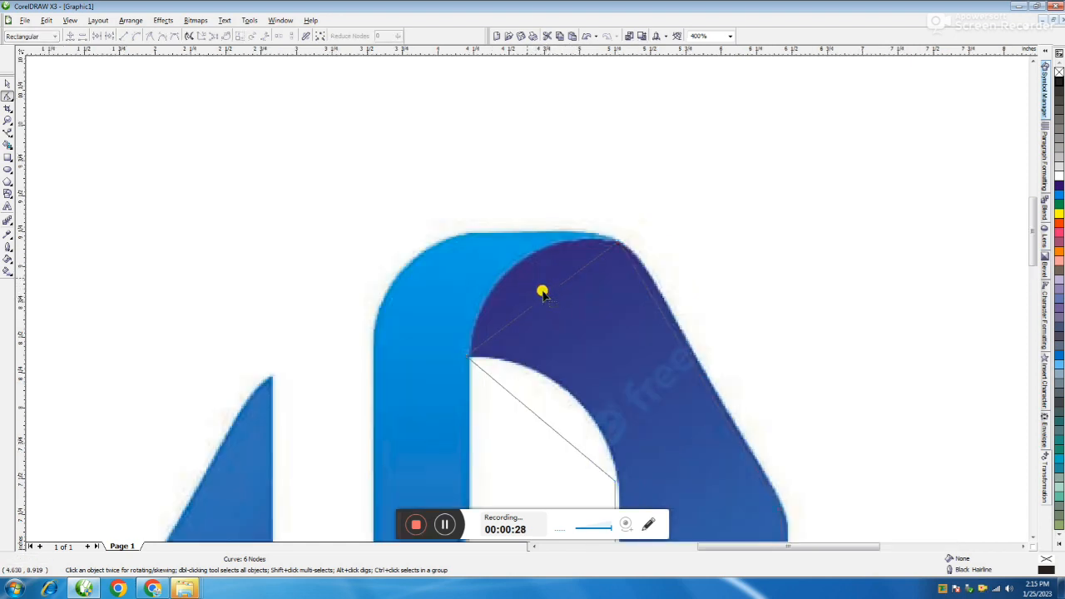
pyautogui.moveTo(545, 301); pyautogui.dragTo(516, 262)
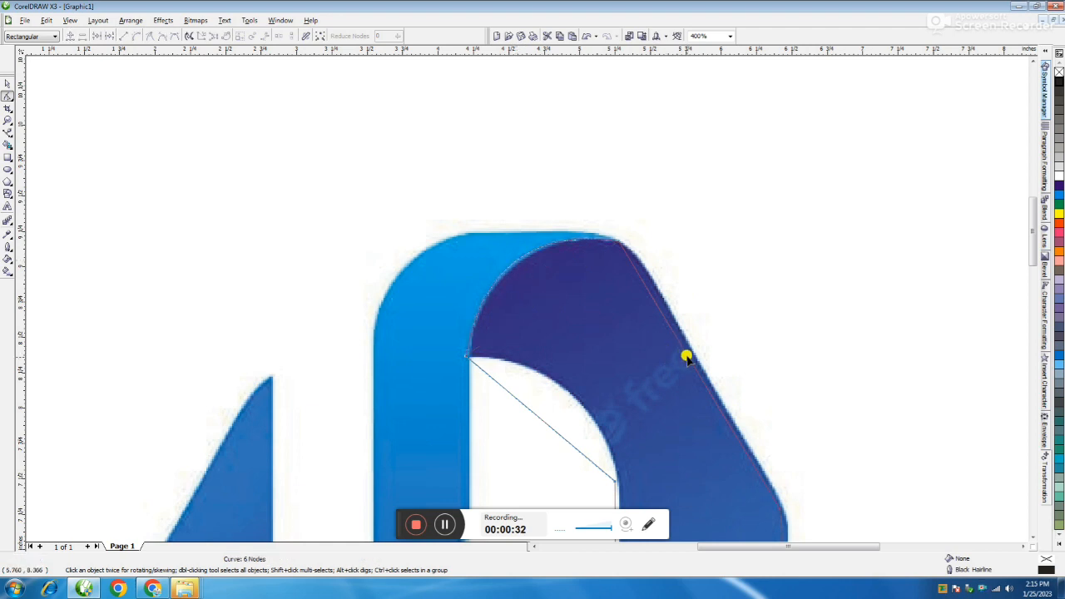
pyautogui.moveTo(534, 418); pyautogui.dragTo(709, 386)
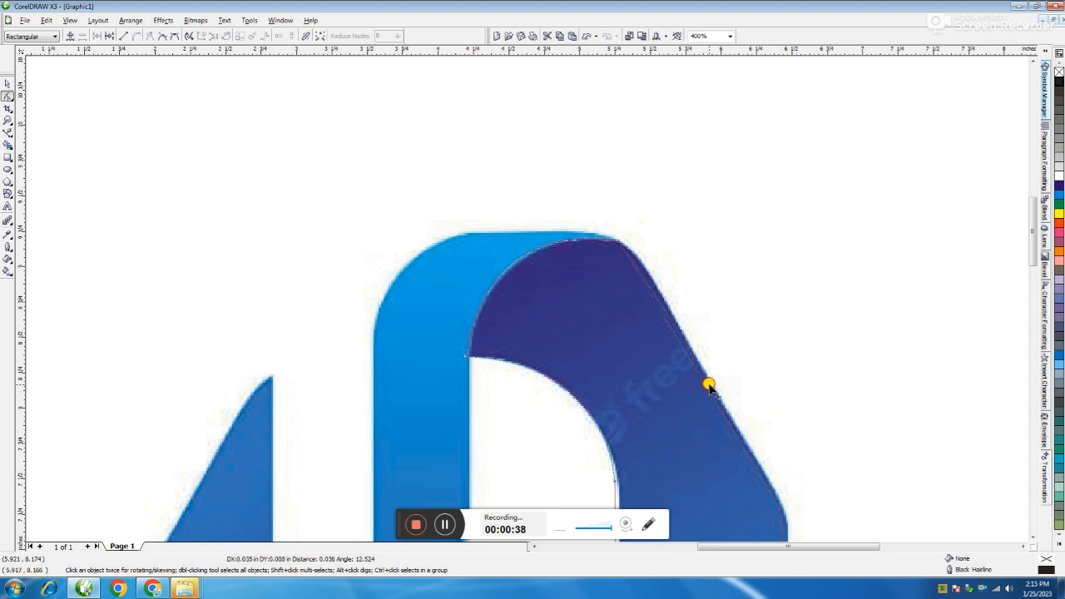
pyautogui.scroll(-2, 709, 385)
pyautogui.scroll(1, 546, 340)
pyautogui.scroll(1, 526, 301)
pyautogui.moveTo(502, 267); pyautogui.dragTo(508, 263)
pyautogui.scroll(-1, 345, 227)
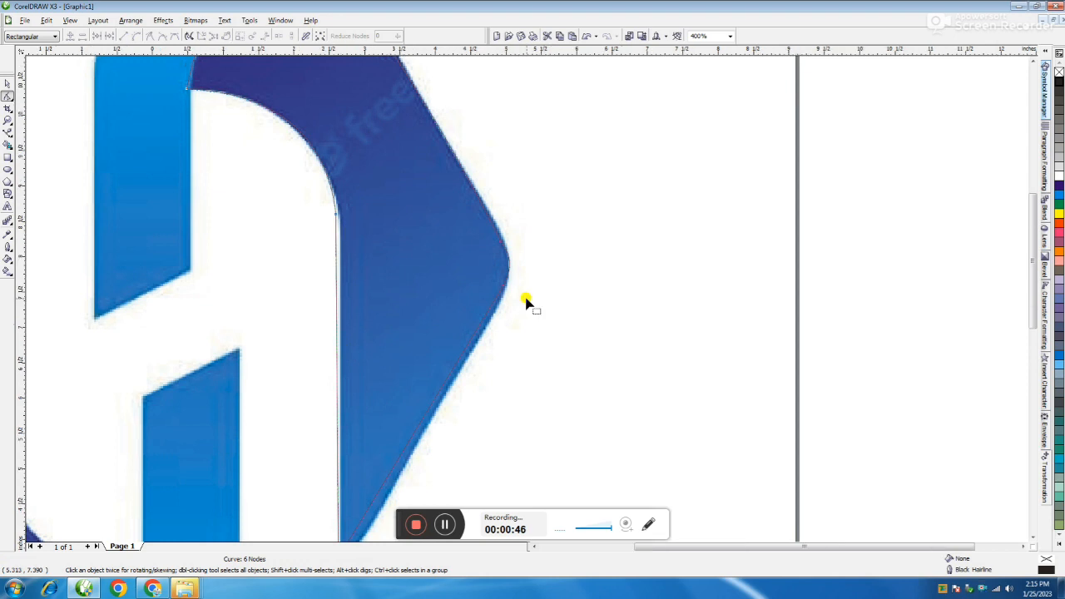
pyautogui.scroll(-1, 526, 301)
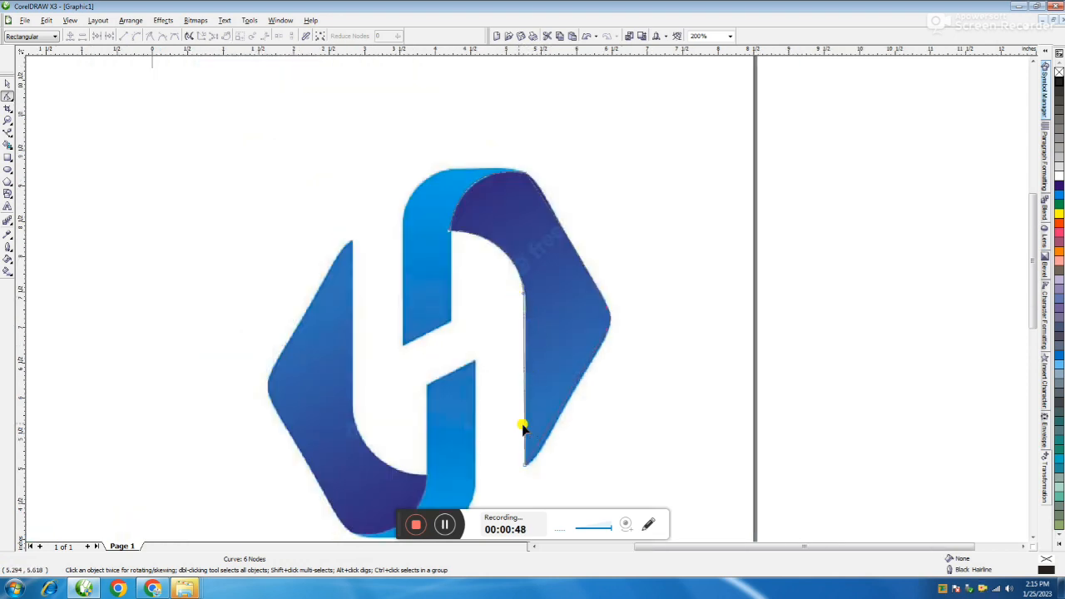
# Step: Trace a closed six-node Bezier outline around the upper light-blue ribbon, from its slanted lower end around the top
pyautogui.click(6, 133)
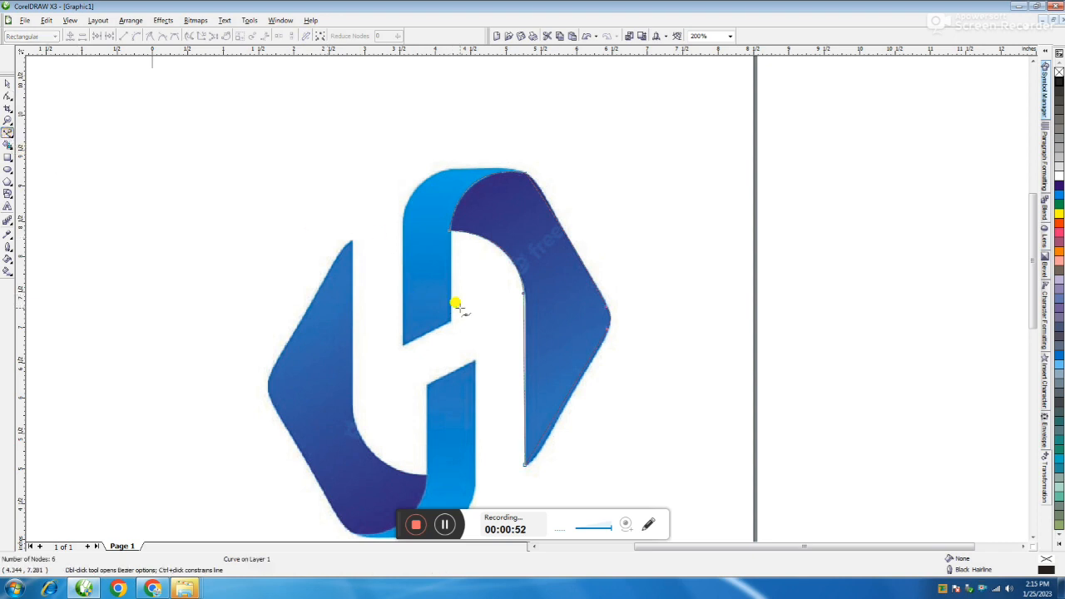
pyautogui.scroll(1, 524, 301)
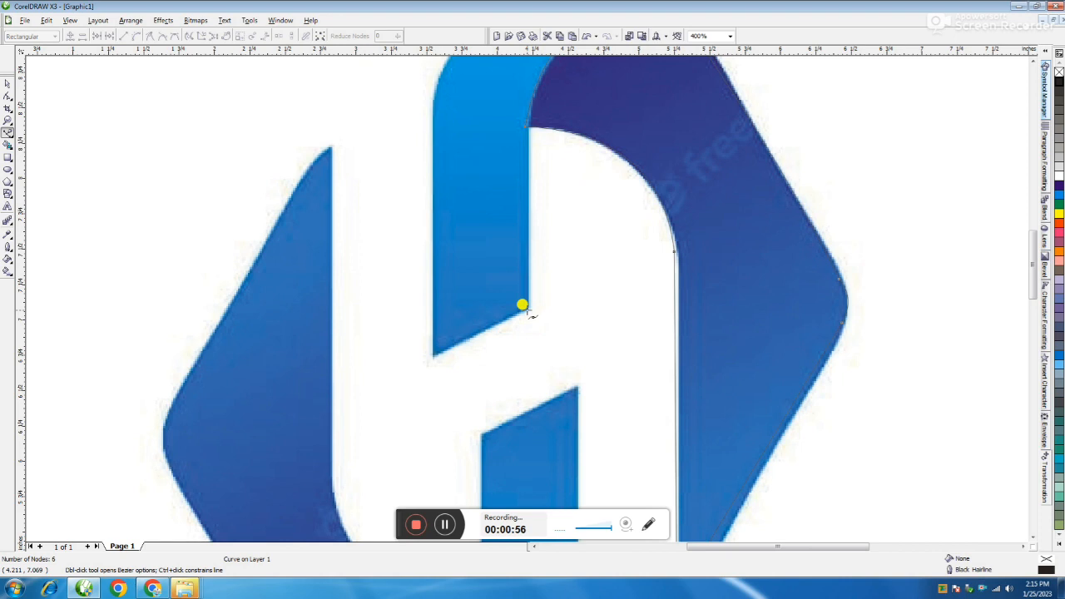
pyautogui.click(524, 308)
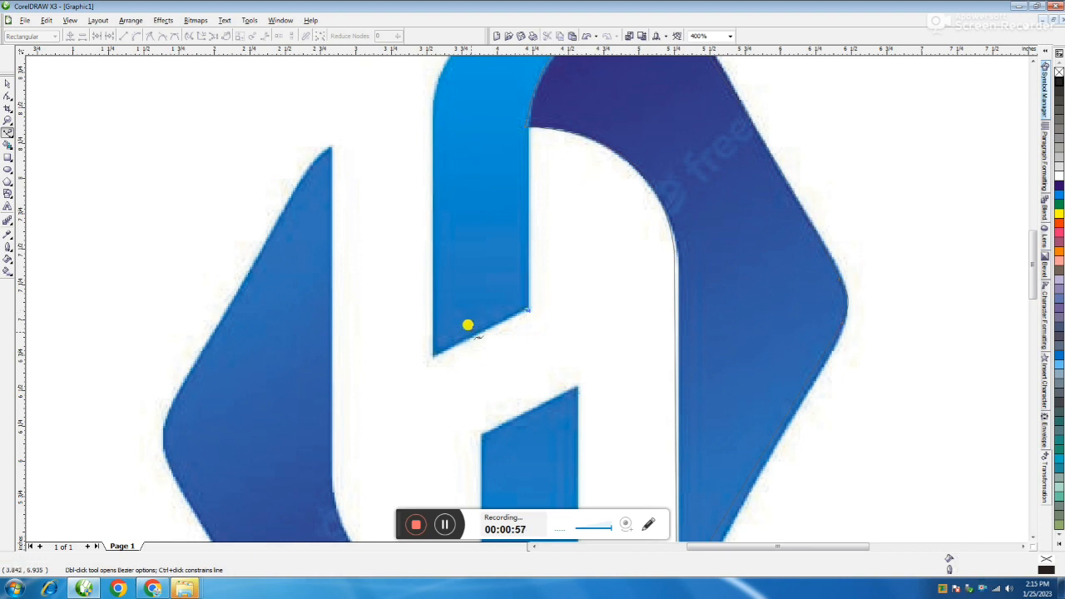
pyautogui.click(430, 352)
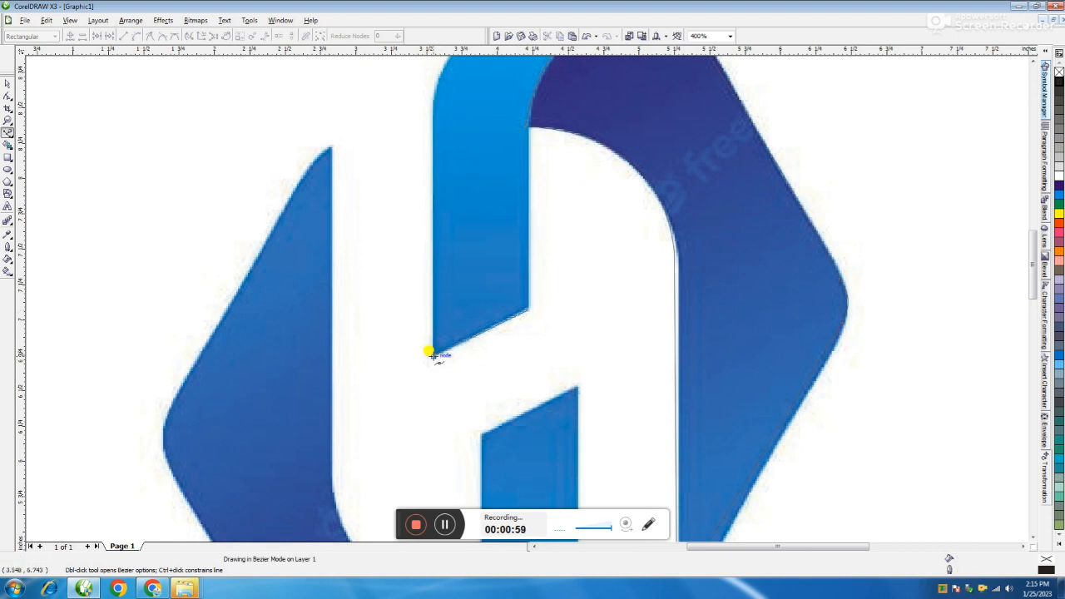
pyautogui.click(430, 96)
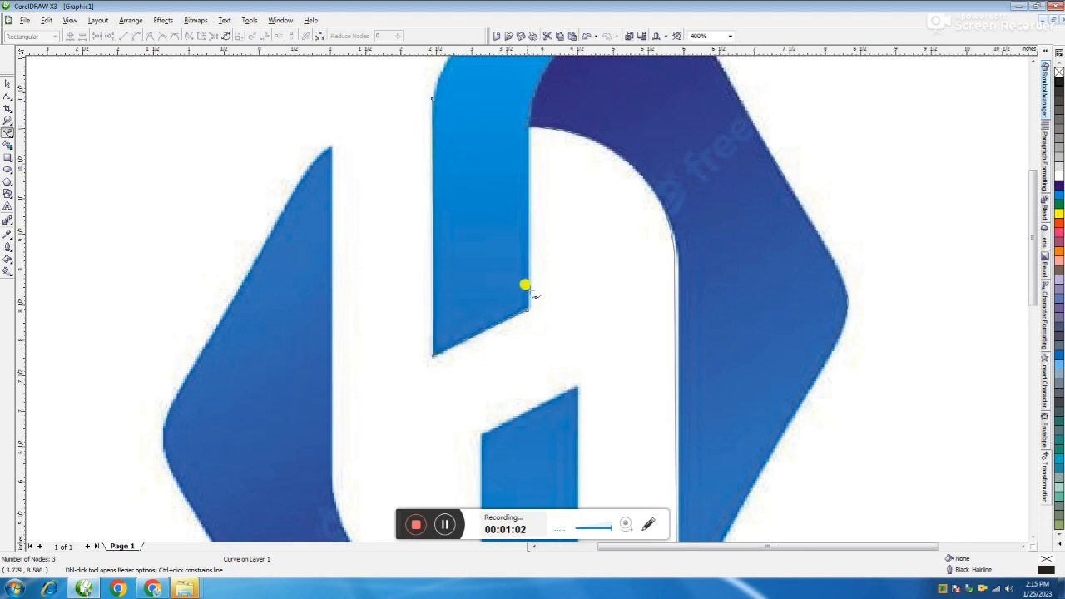
pyautogui.scroll(-1, 549, 221)
pyautogui.scroll(1, 566, 257)
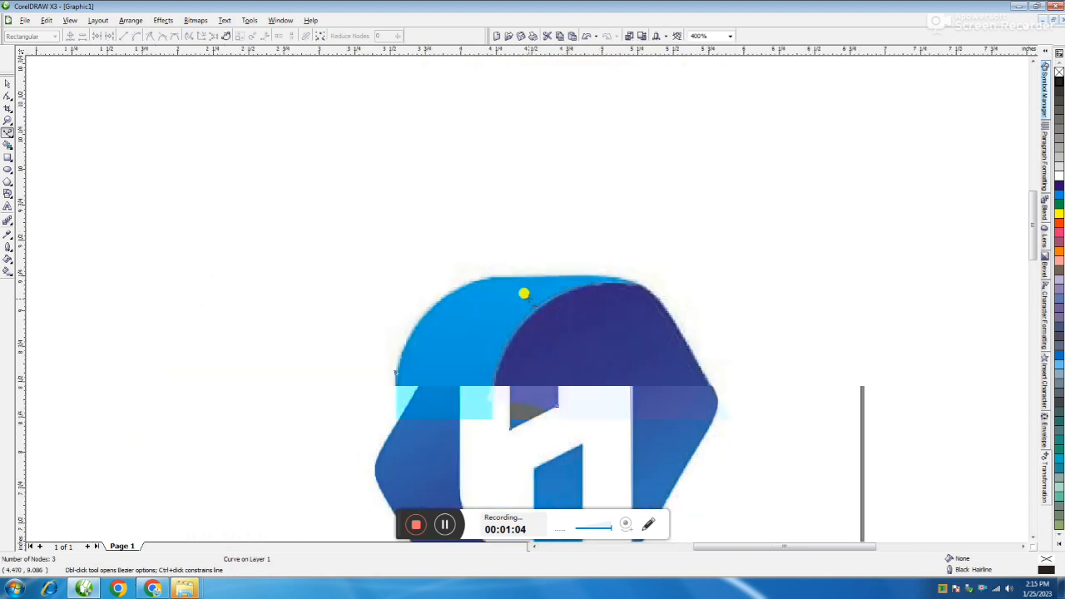
pyautogui.click(485, 274)
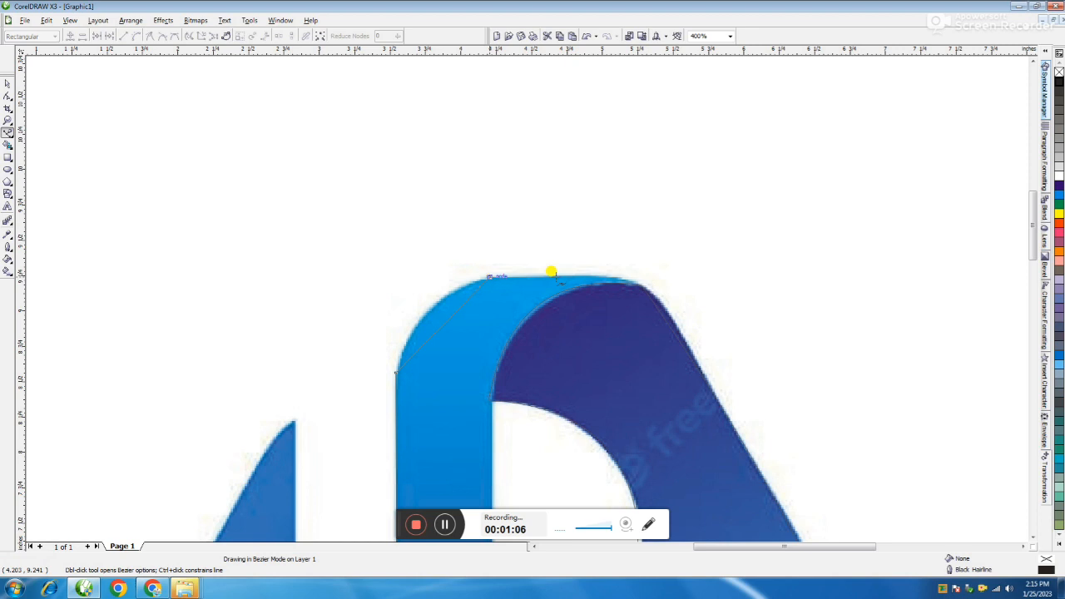
pyautogui.click(636, 281)
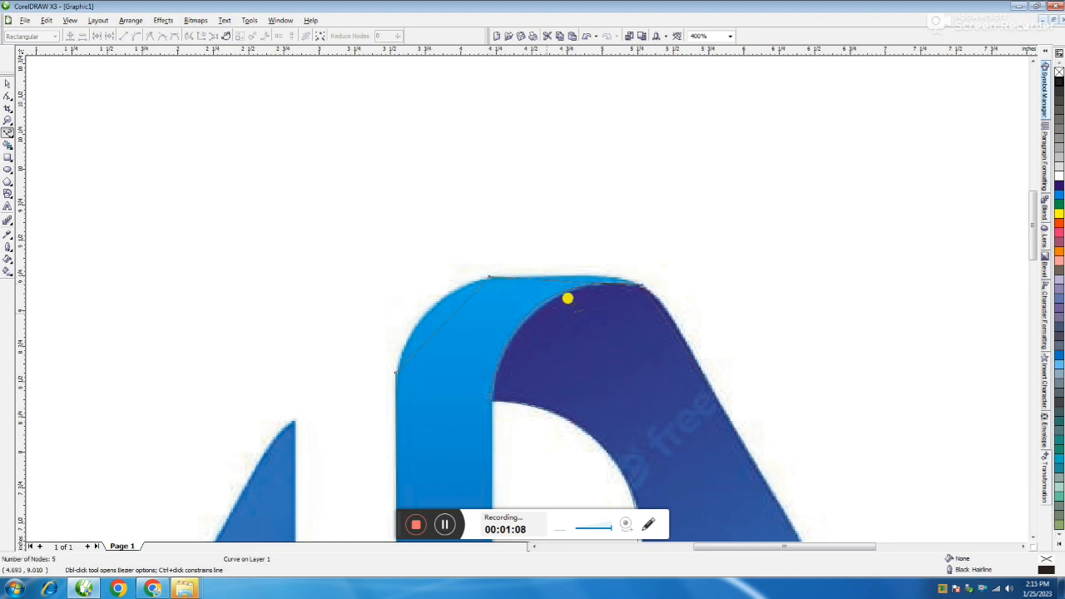
pyautogui.click(487, 398)
pyautogui.scroll(-1, 506, 444)
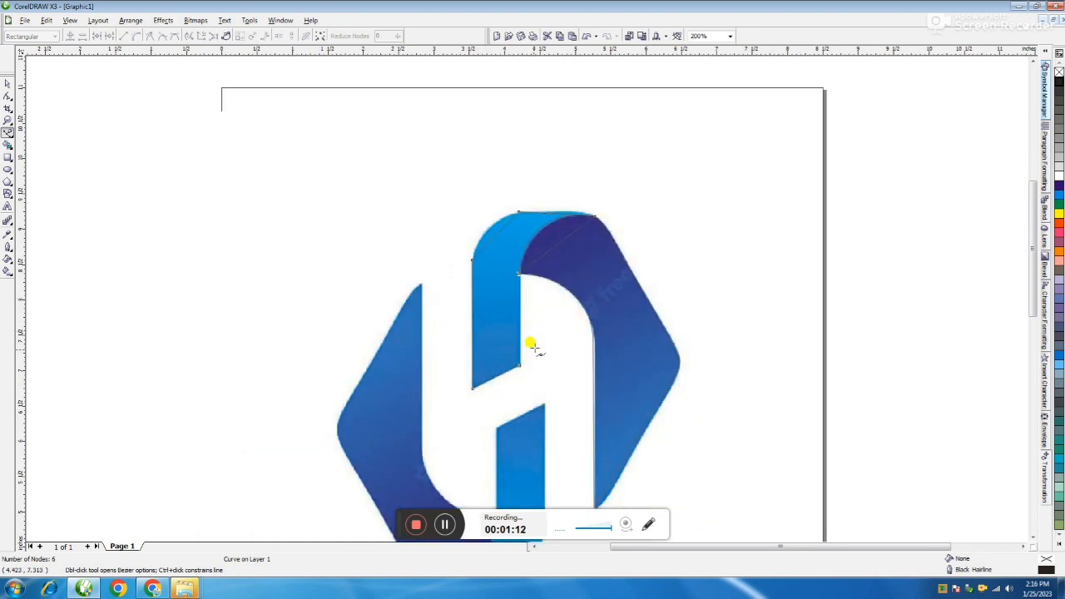
pyautogui.scroll(1, 524, 296)
pyautogui.click(516, 306)
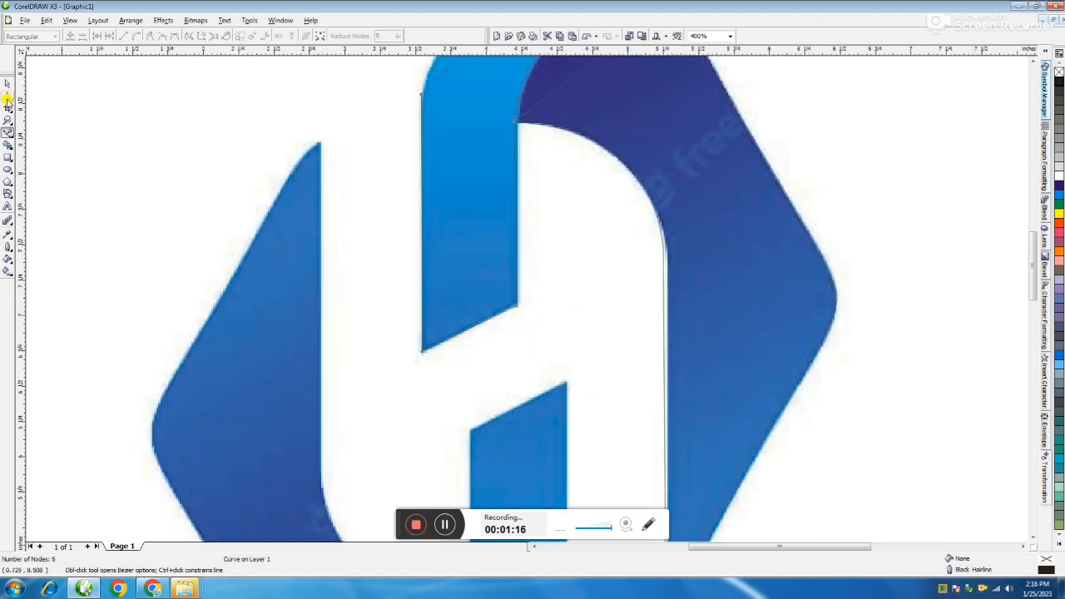
# Step: Convert the light-blue ribbon's outline segments to curves and bend them to follow its rounded top and inner arc
pyautogui.click(7, 98)
pyautogui.scroll(-1, 527, 305)
pyautogui.moveTo(504, 262); pyautogui.dragTo(622, 409)
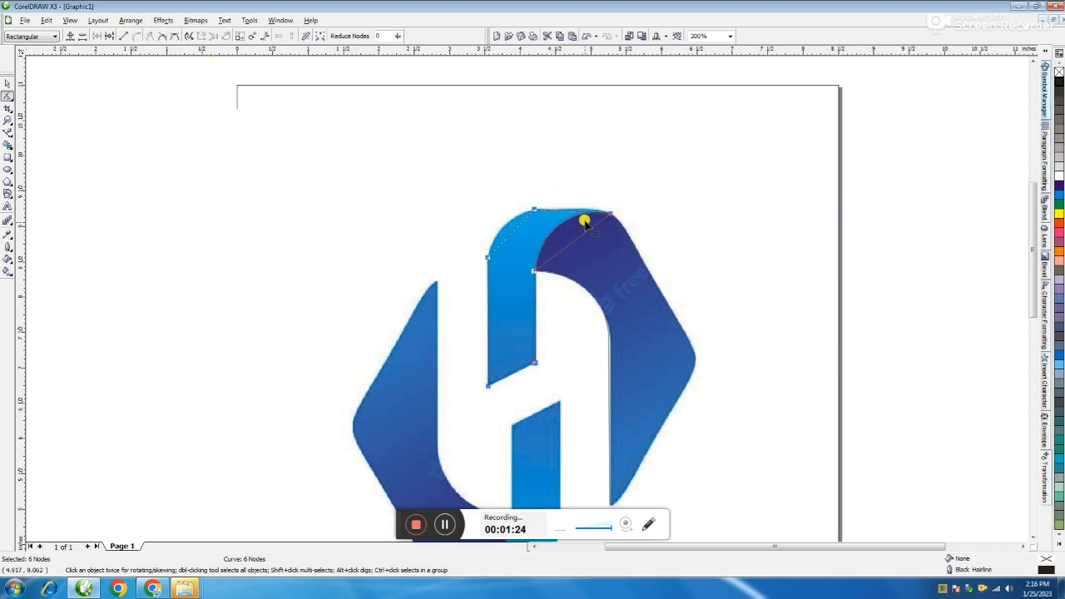
pyautogui.scroll(1, 527, 301)
pyautogui.moveTo(528, 303); pyautogui.dragTo(537, 239)
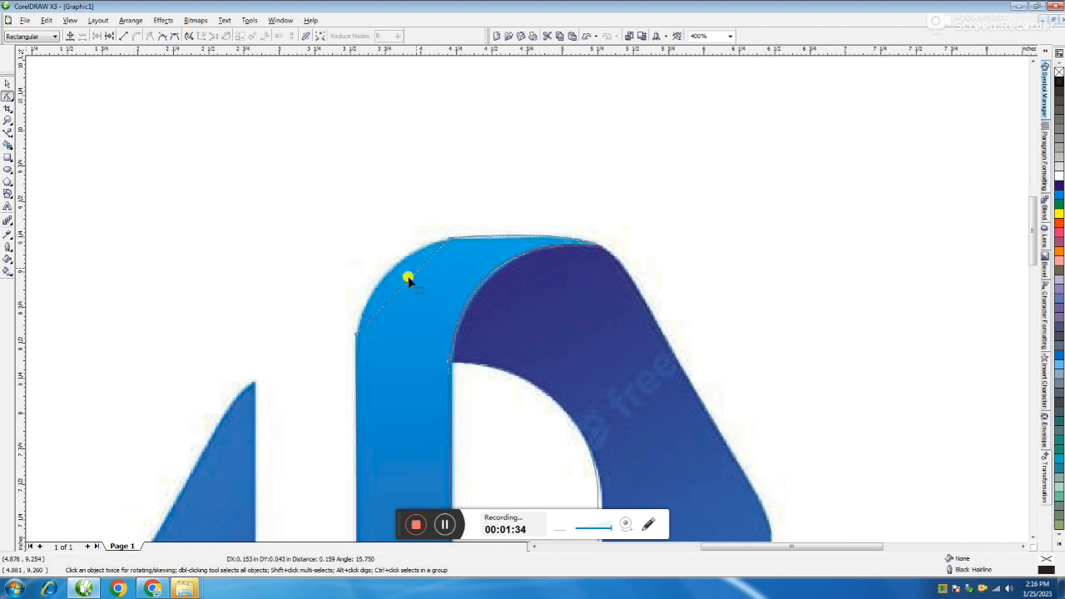
pyautogui.moveTo(408, 280); pyautogui.dragTo(388, 273)
pyautogui.scroll(-1, 397, 351)
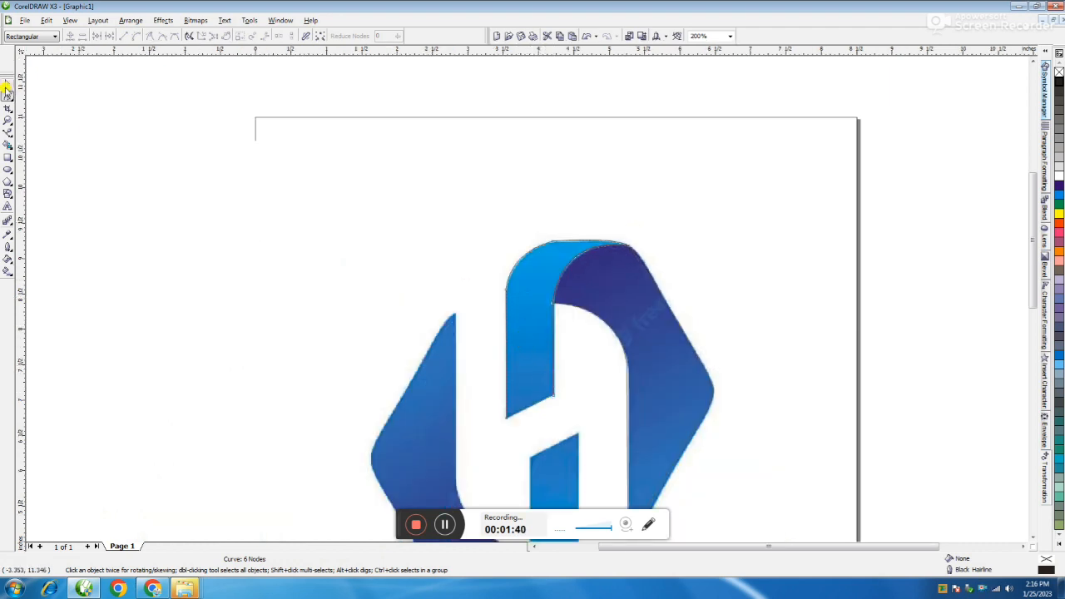
# Step: Move both traced outlines off the logo image to the empty area beside the page and select the pointed outline
pyautogui.click(7, 84)
pyautogui.click(261, 374)
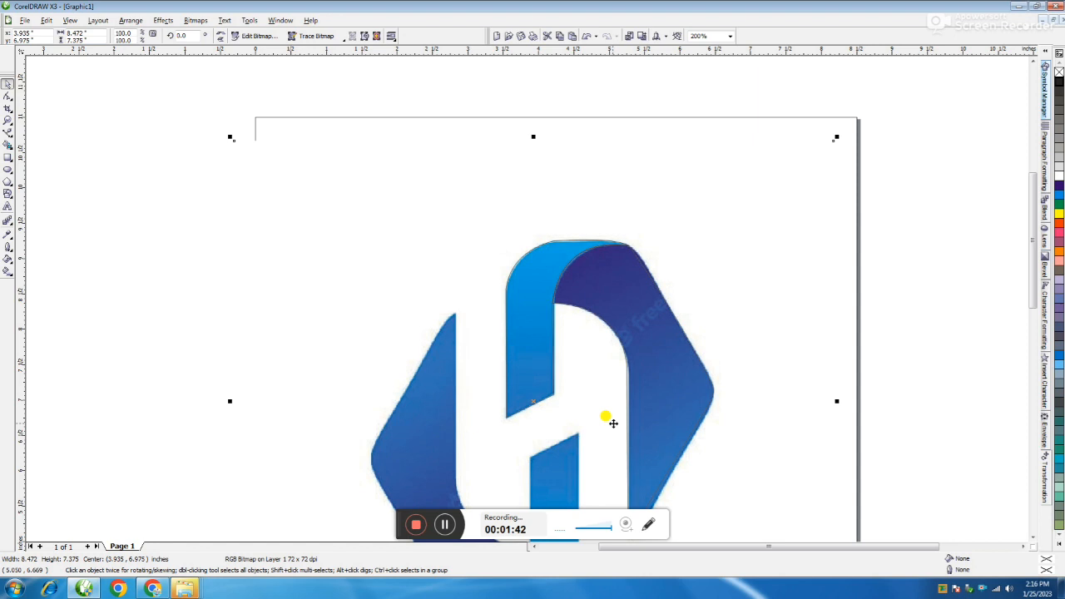
pyautogui.click(690, 332)
pyautogui.click(628, 381)
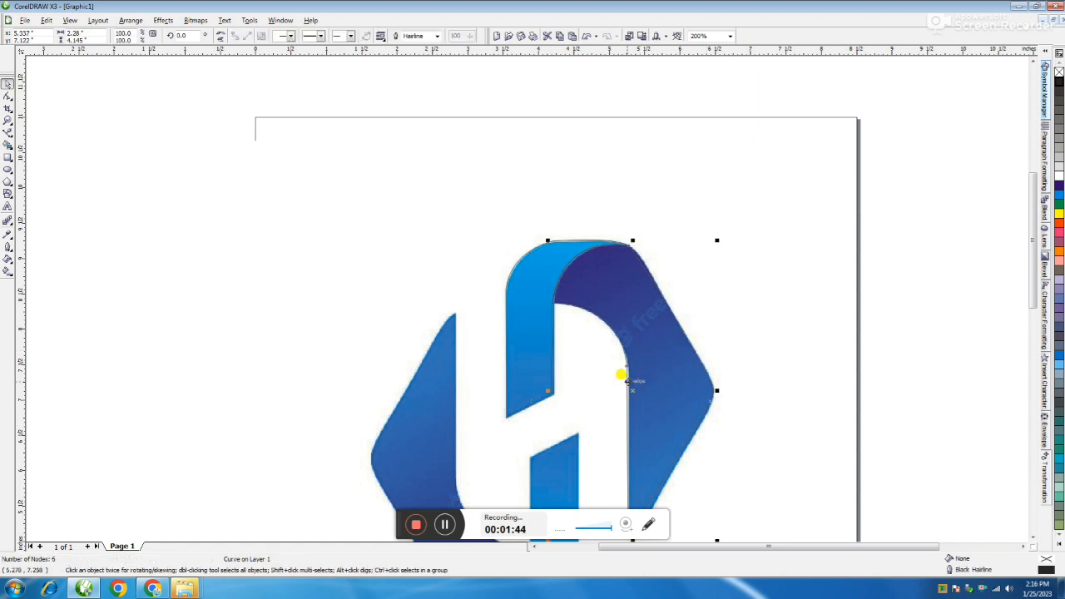
pyautogui.scroll(-1, 627, 381)
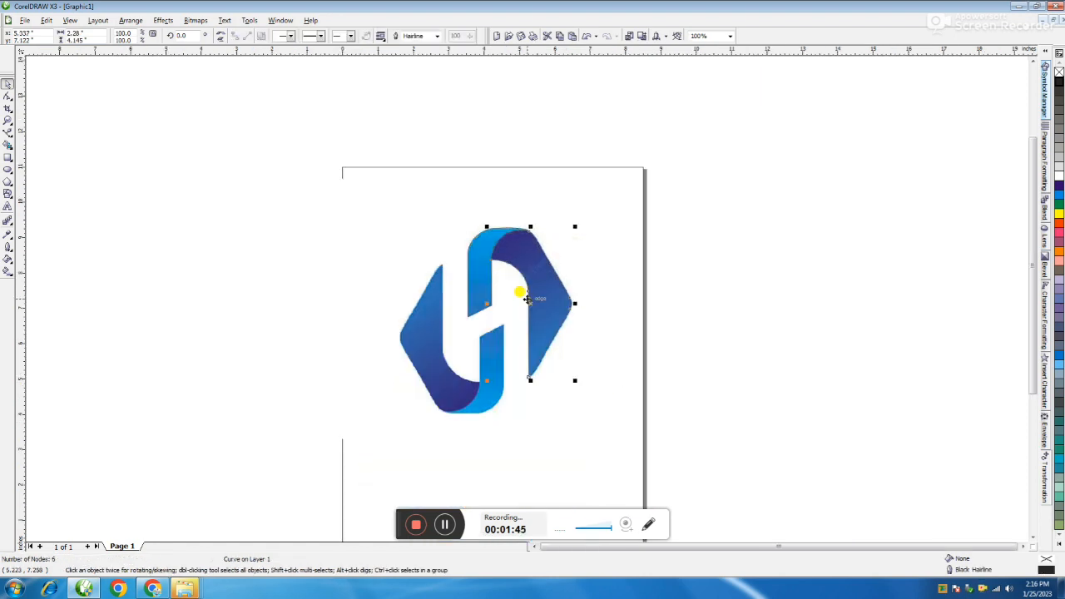
pyautogui.keyDown('shift'); pyautogui.click(480, 255); pyautogui.keyUp('shift')
pyautogui.click(678, 263)
pyautogui.click(563, 285)
pyautogui.keyDown('shift'); pyautogui.click(466, 268); pyautogui.keyUp('shift')
pyautogui.moveTo(469, 268); pyautogui.dragTo(672, 270)
pyautogui.click(725, 245)
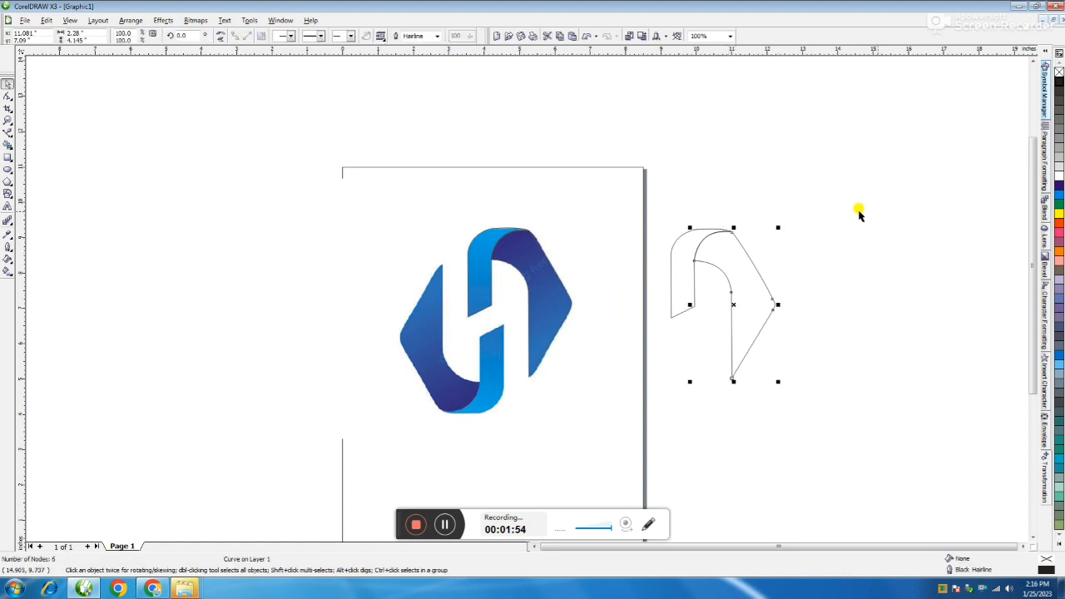
pyautogui.click(1059, 357)
pyautogui.click(890, 346)
pyautogui.click(753, 327)
pyautogui.press('F11')
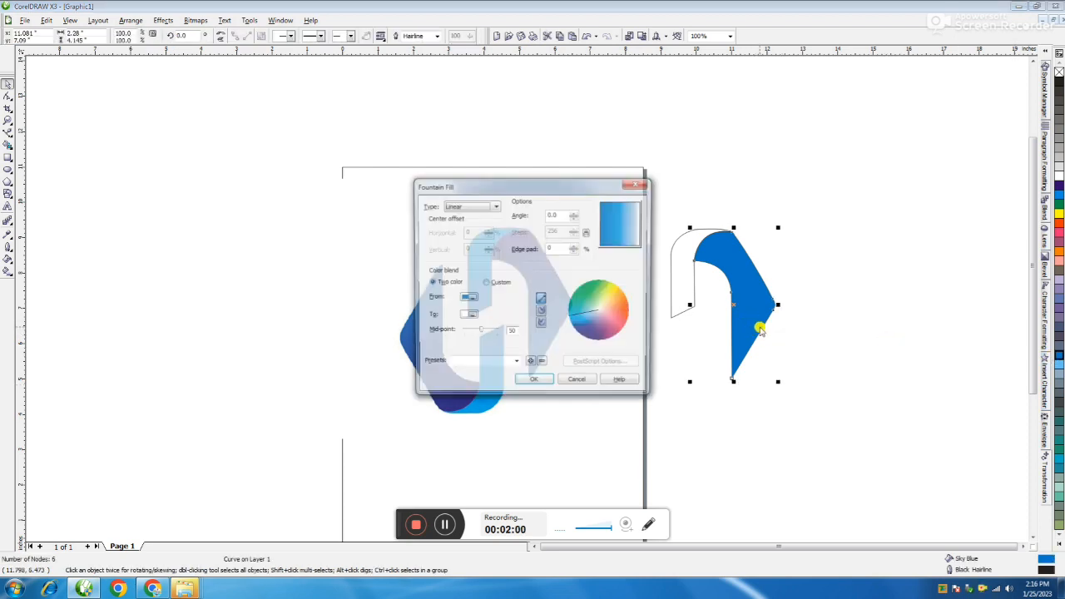
pyautogui.click(488, 283)
pyautogui.click(638, 182)
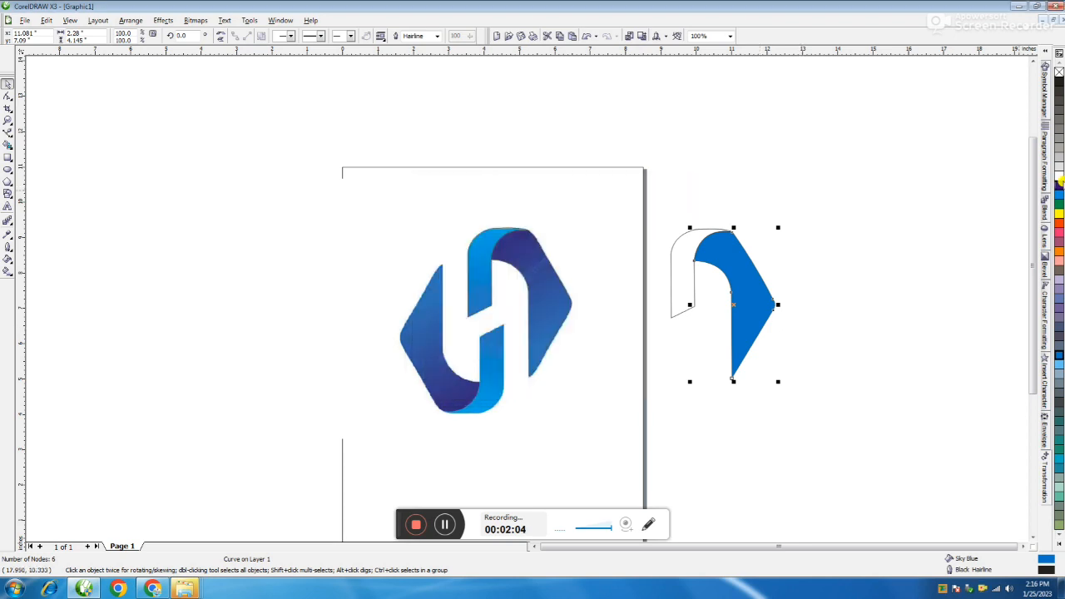
# Step: Fill the pointed shape with a custom linear fountain fill from blue to cyan at an angle of -90
pyautogui.click(1059, 185)
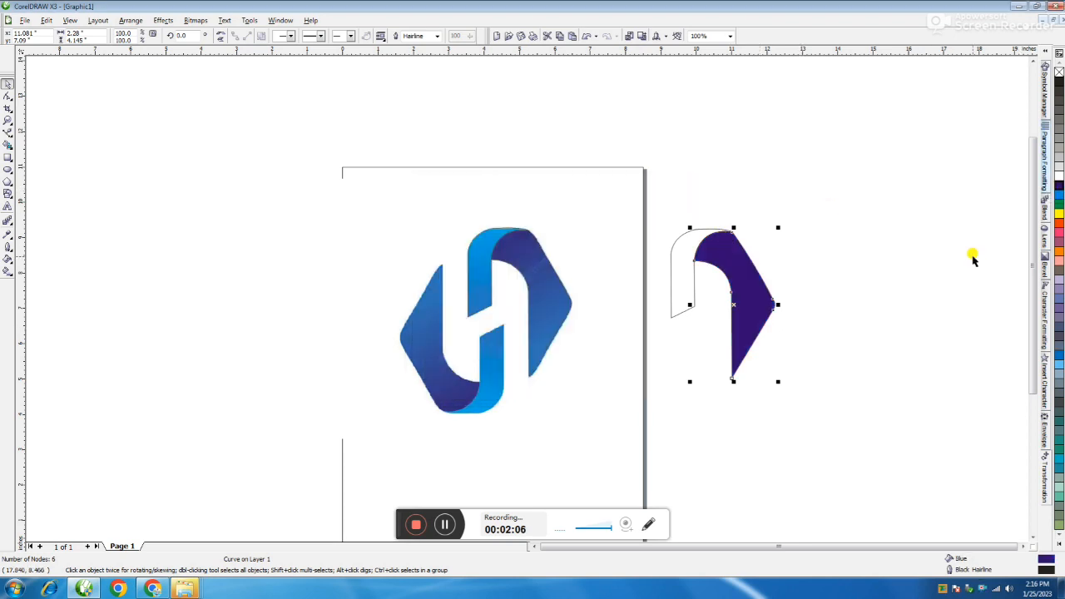
pyautogui.press('F11')
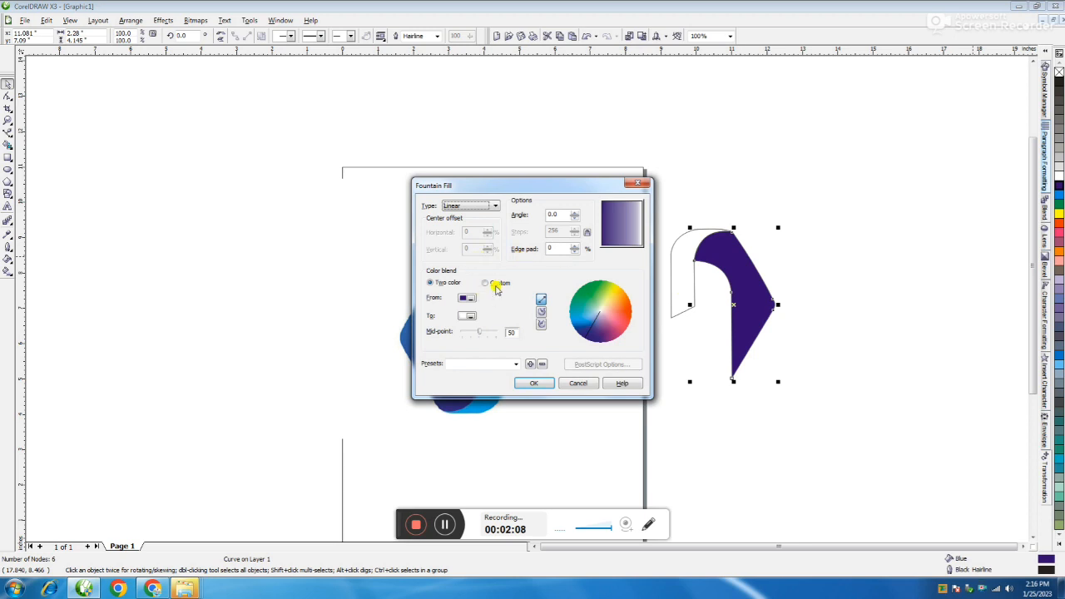
pyautogui.click(485, 283)
pyautogui.click(553, 315)
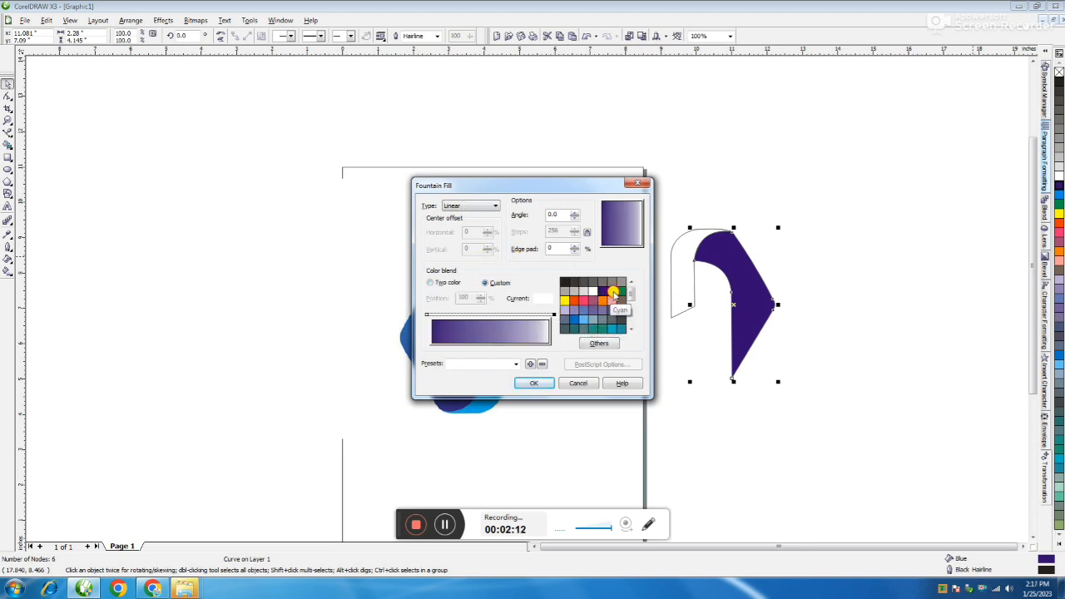
pyautogui.click(613, 294)
pyautogui.moveTo(555, 213); pyautogui.dragTo(515, 218)
pyautogui.write('-9')
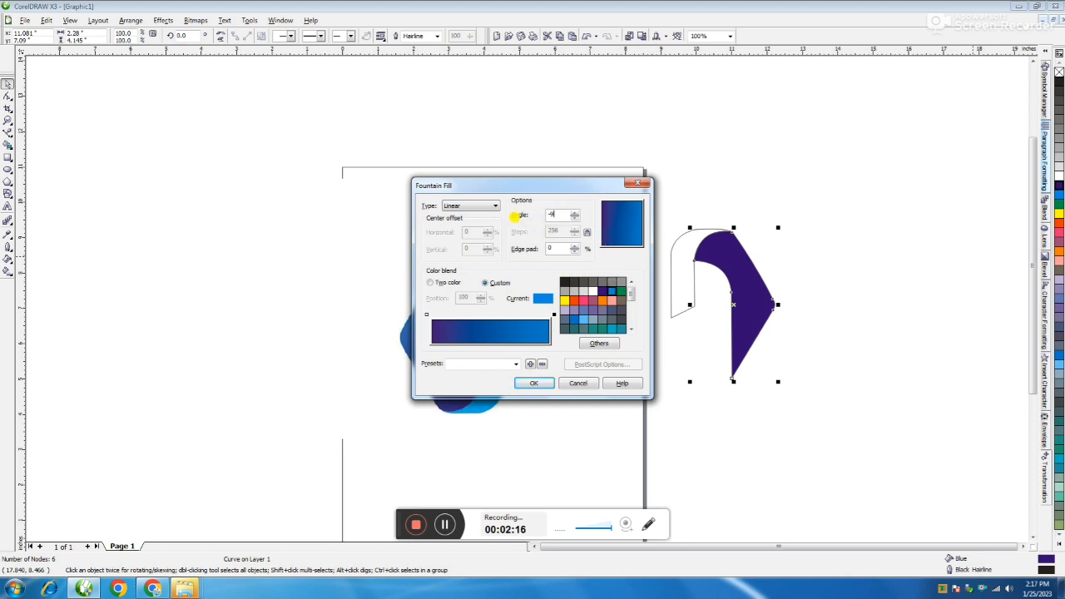
pyautogui.write('0')
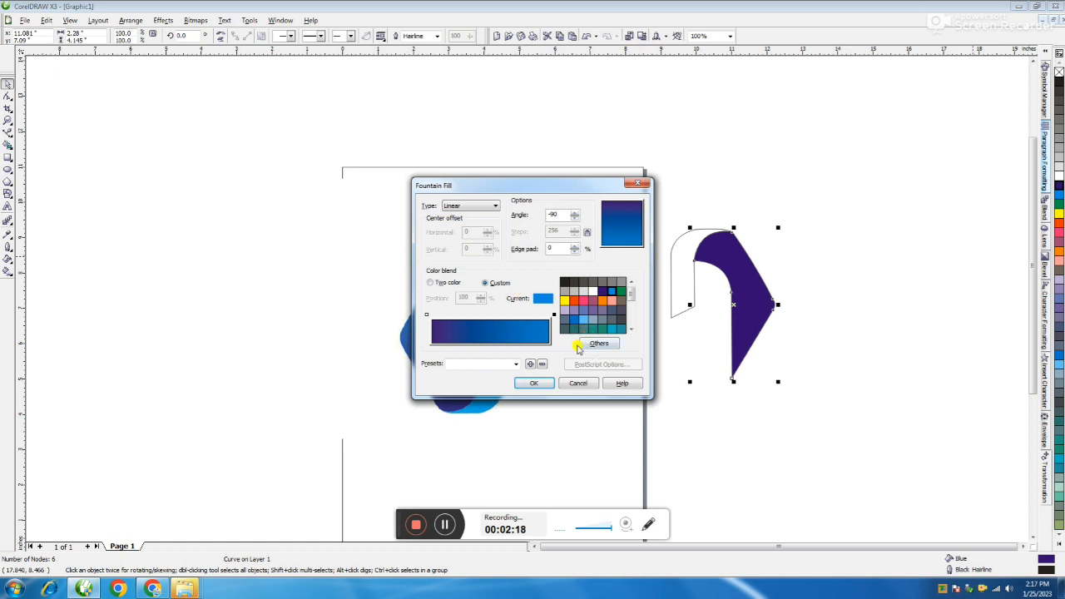
pyautogui.click(535, 382)
pyautogui.click(882, 293)
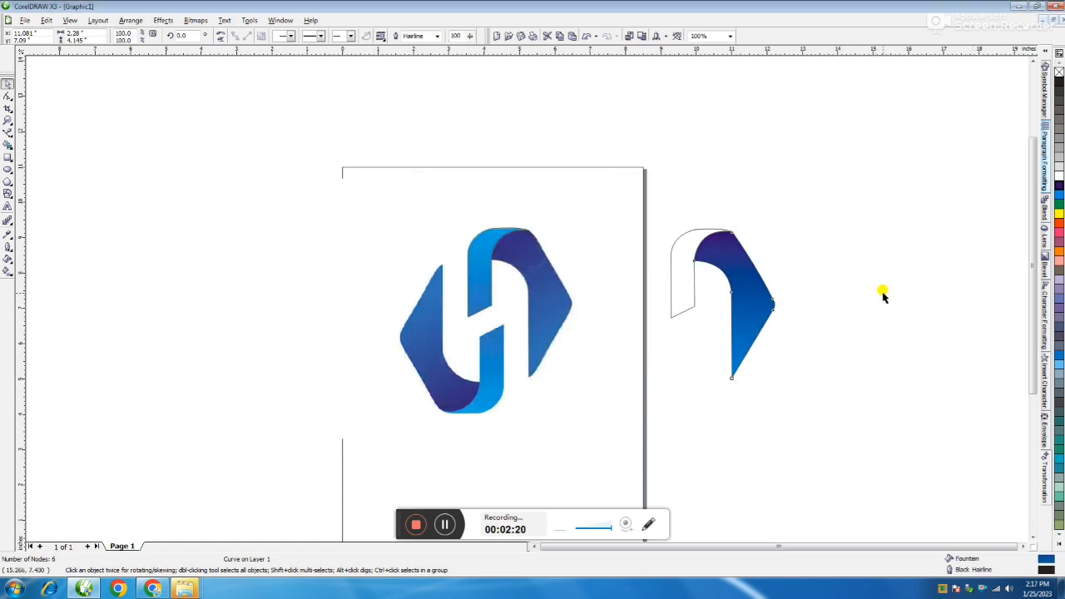
# Step: Fill the upper ribbon outline with a custom linear fountain fill from sky blue to light blue at an angle of 90
pyautogui.click(686, 283)
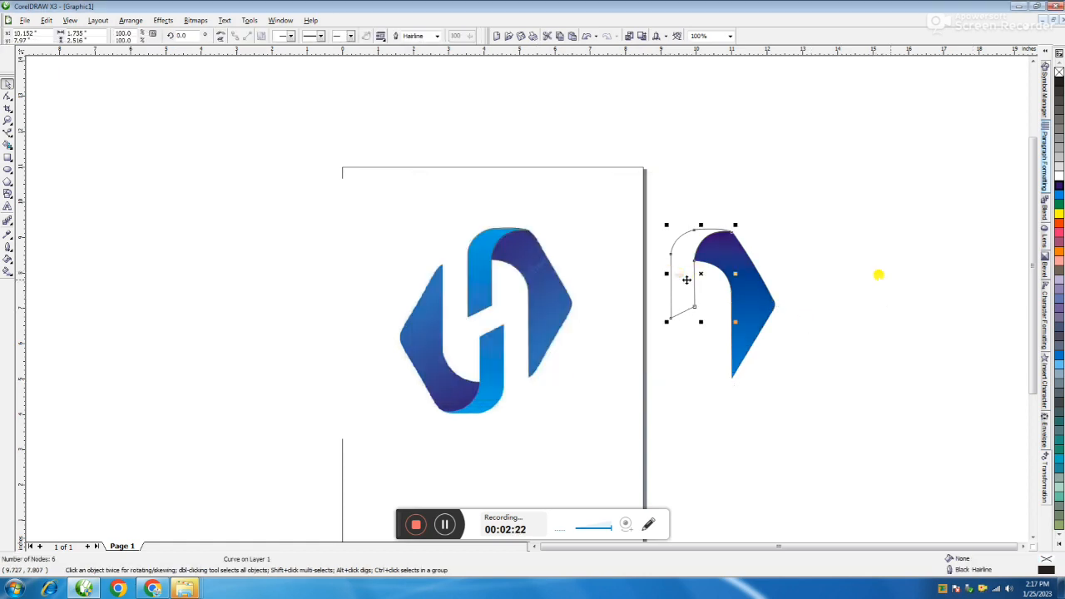
pyautogui.click(1059, 357)
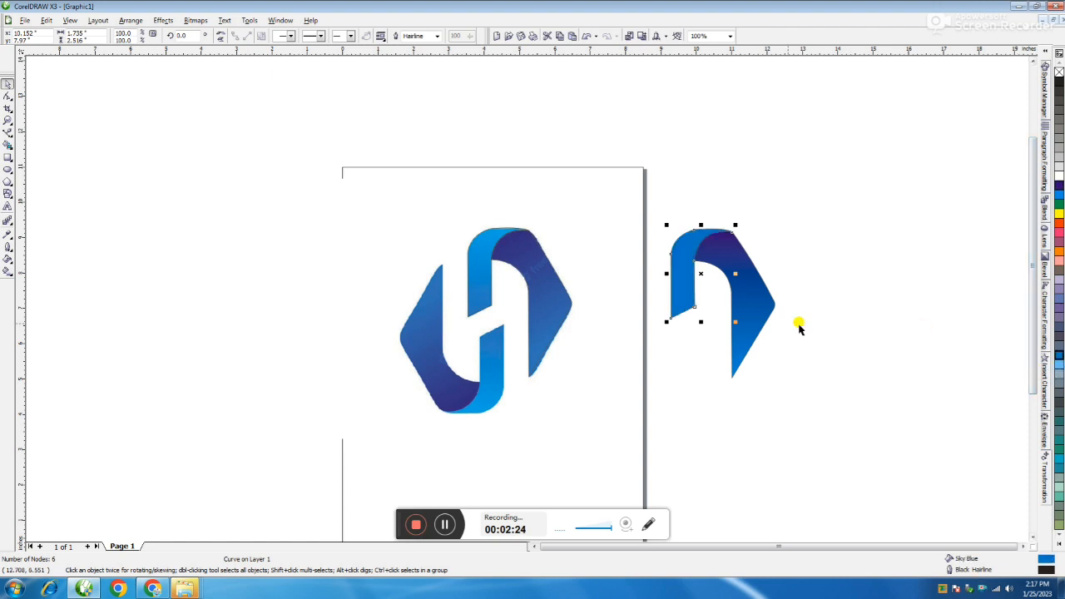
pyautogui.press('F11')
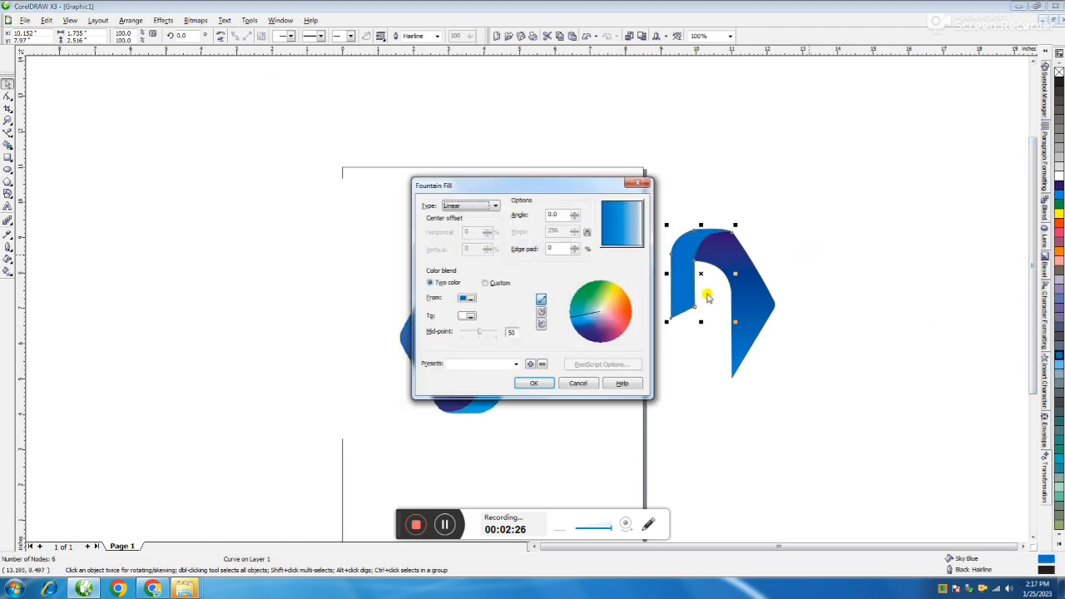
pyautogui.click(482, 282)
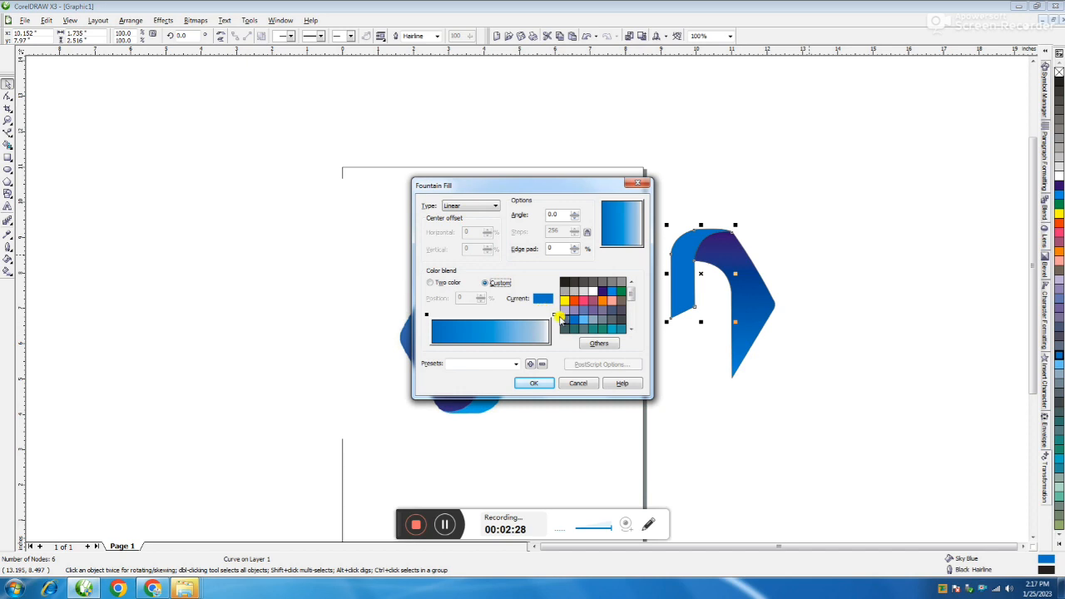
pyautogui.click(551, 314)
pyautogui.click(583, 319)
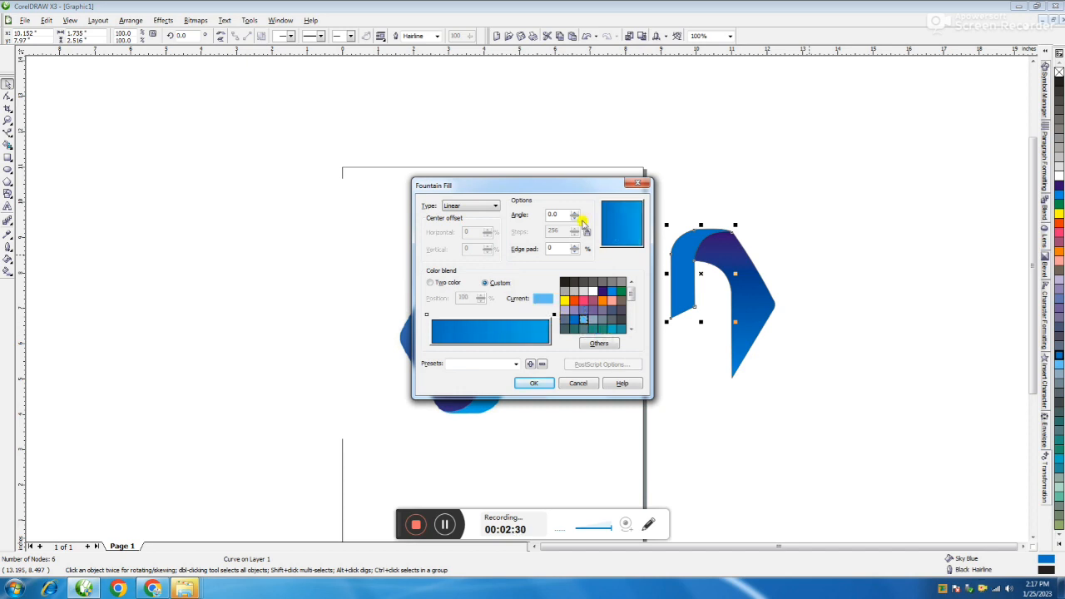
pyautogui.moveTo(634, 207); pyautogui.dragTo(635, 202)
pyautogui.moveTo(565, 214); pyautogui.dragTo(518, 217)
pyautogui.write('90')
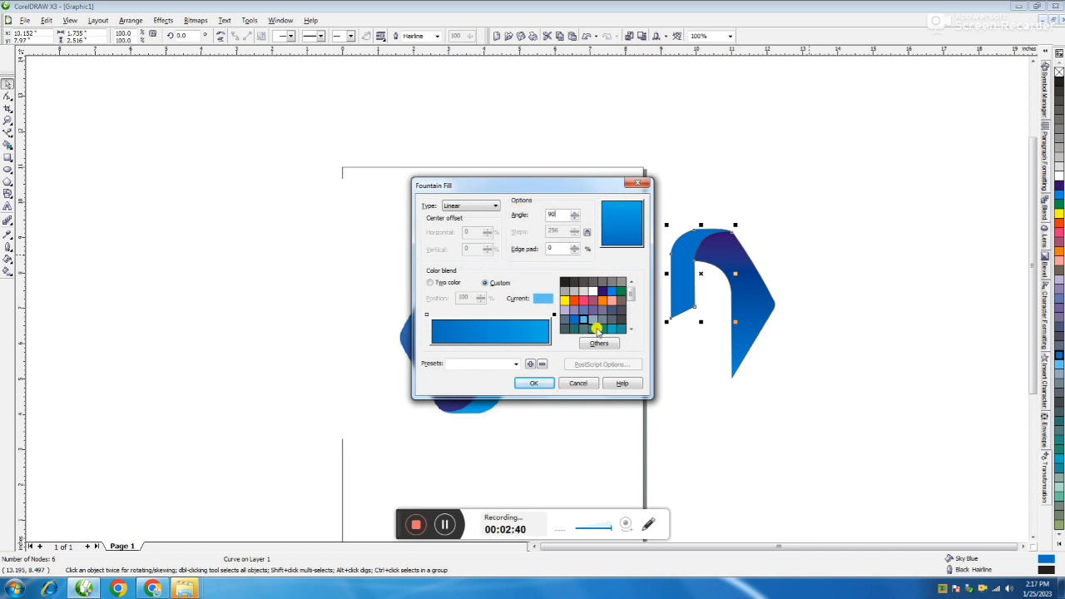
pyautogui.click(534, 382)
pyautogui.click(687, 230)
# Step: Remove the outlines from the pointed shape and the ribbon, and group the two shapes
pyautogui.moveTo(651, 193); pyautogui.dragTo(804, 427)
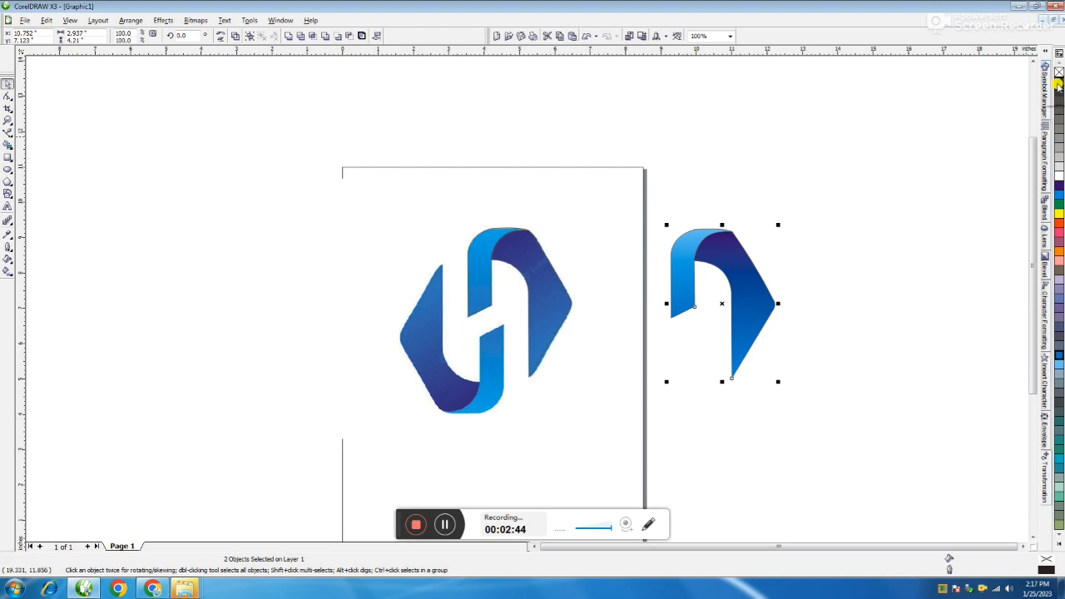
pyautogui.moveTo(888, 205); pyautogui.dragTo(582, 425)
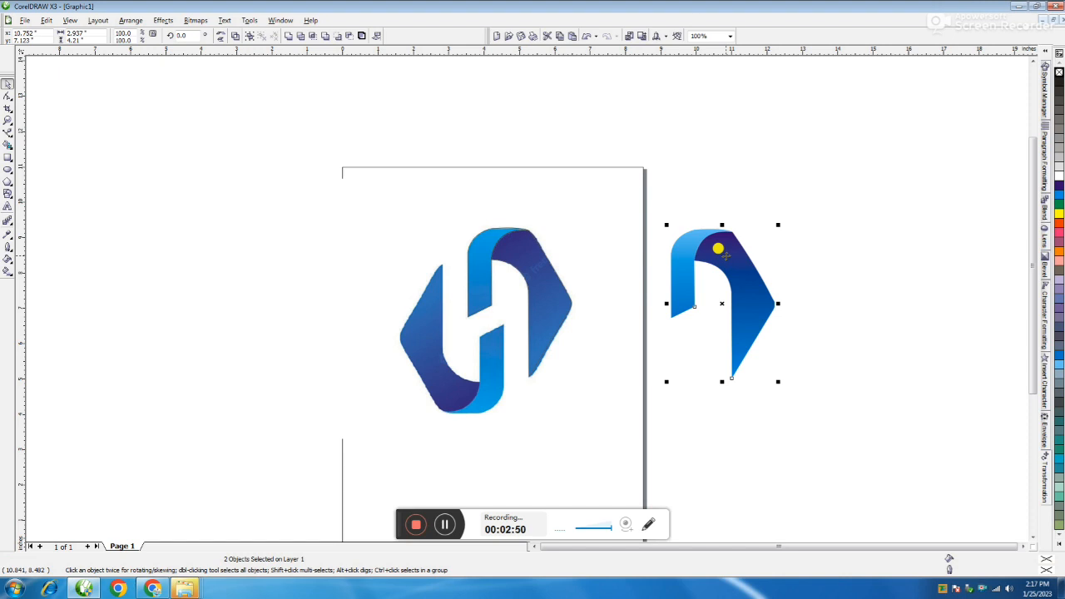
pyautogui.hotkey('ctrl', 'g')
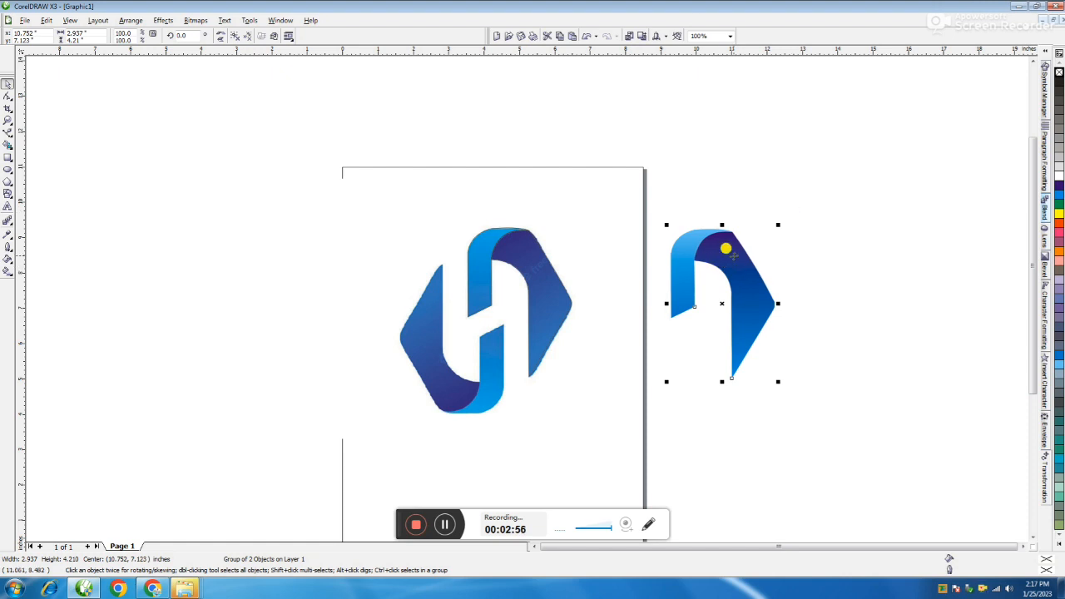
# Step: Make a copy of the group mirrored horizontally and vertically, and position it beside the original to complete the H logo
pyautogui.click(220, 35)
pyautogui.click(221, 37)
pyautogui.moveTo(697, 276); pyautogui.dragTo(640, 314)
pyautogui.moveTo(700, 338); pyautogui.dragTo(680, 339)
pyautogui.moveTo(852, 193); pyautogui.dragTo(578, 442)
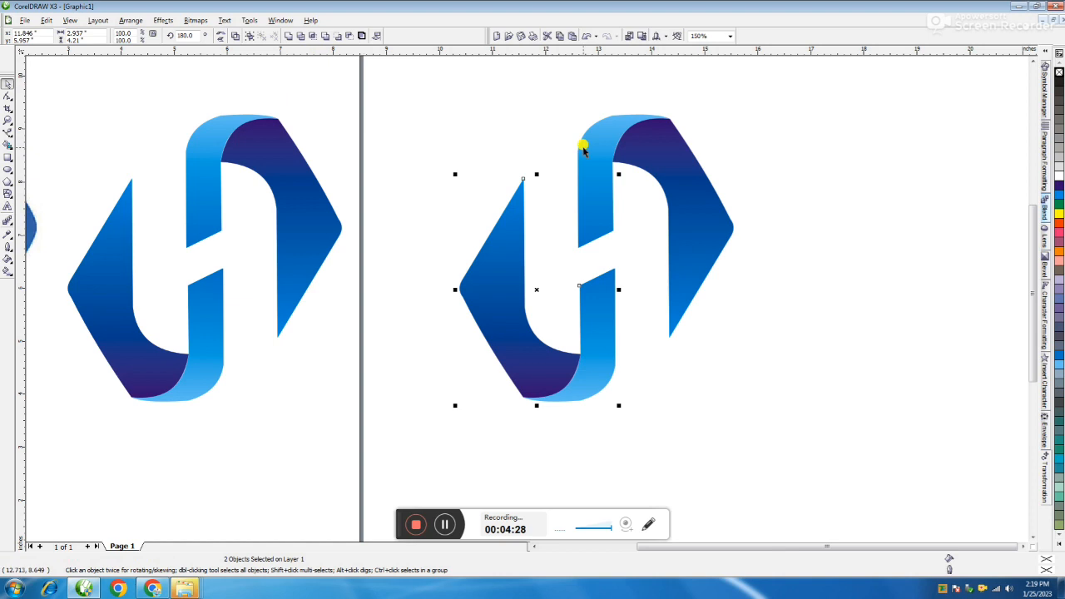
pyautogui.click(542, 124)
# Step: Change the fountain fill's start colour to green on the left pointed shape of the duplicated logo
pyautogui.click(503, 227)
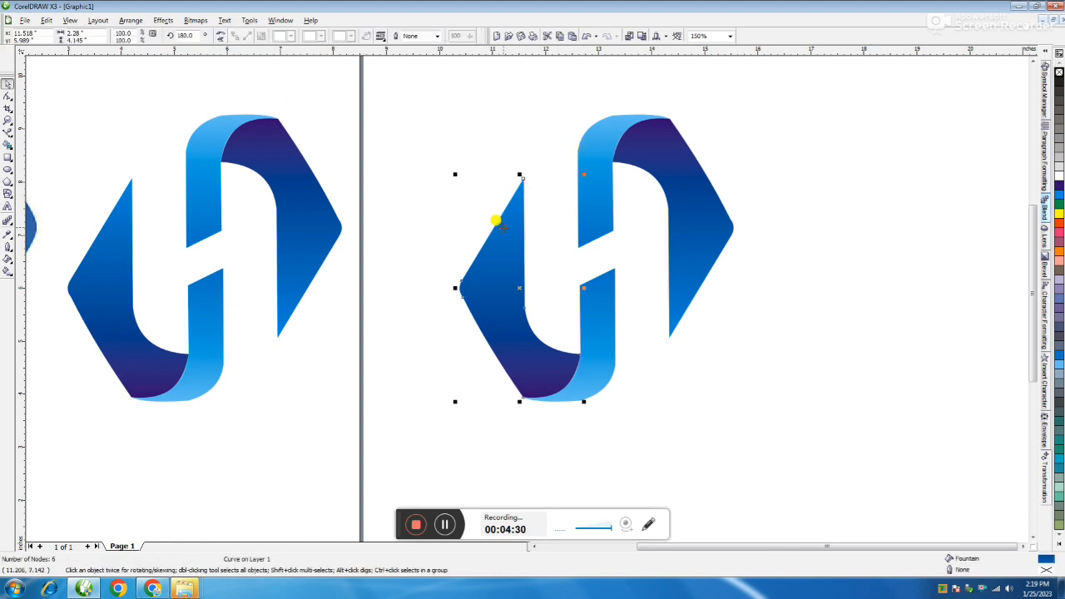
pyautogui.press('F11')
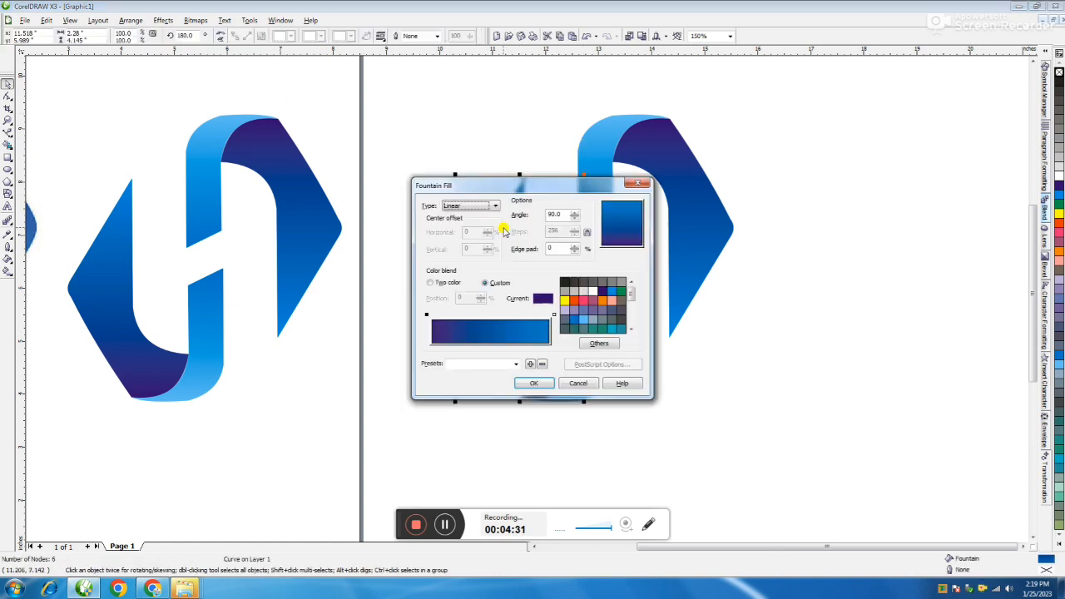
pyautogui.click(620, 291)
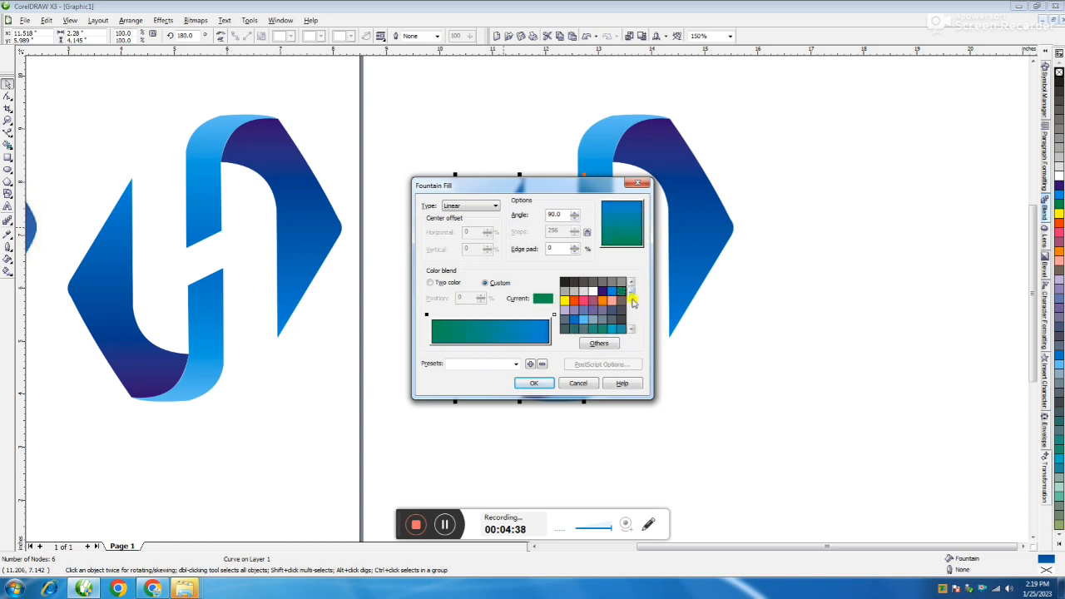
pyautogui.moveTo(632, 303); pyautogui.dragTo(632, 309)
pyautogui.click(573, 296)
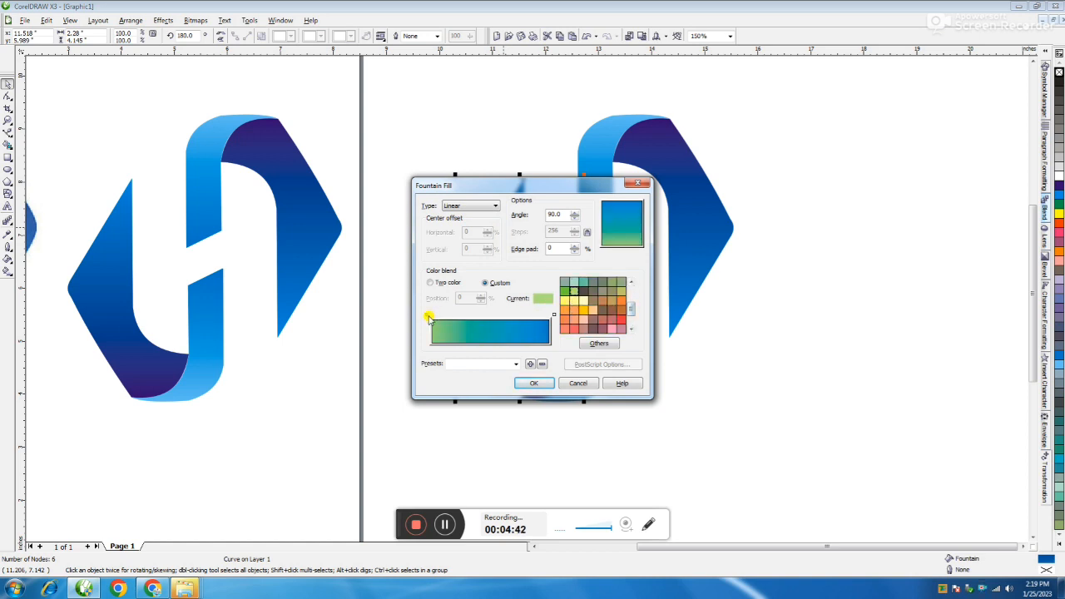
pyautogui.click(562, 292)
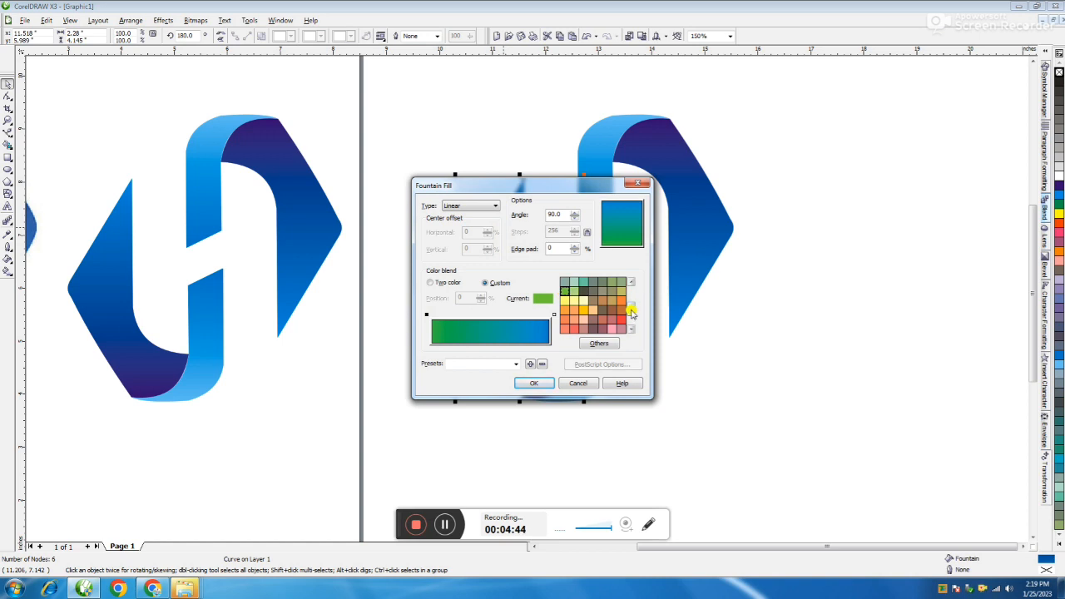
pyautogui.scroll(3, 630, 287)
pyautogui.click(620, 293)
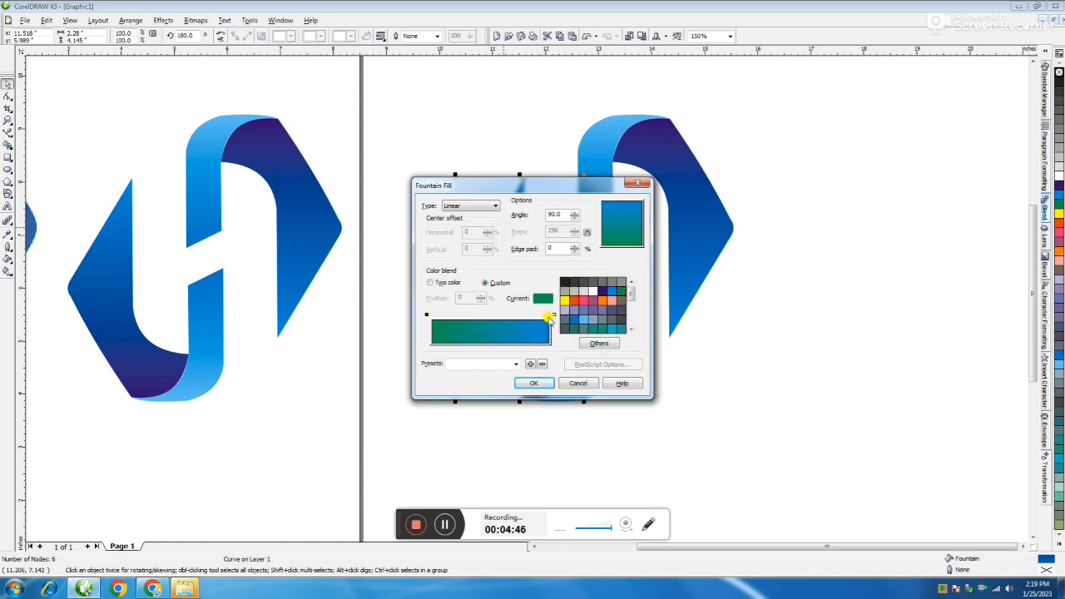
# Step: Set the end colour of the left pointed shape's gradient to light green and the angle to -90
pyautogui.click(554, 315)
pyautogui.scroll(-3, 630, 296)
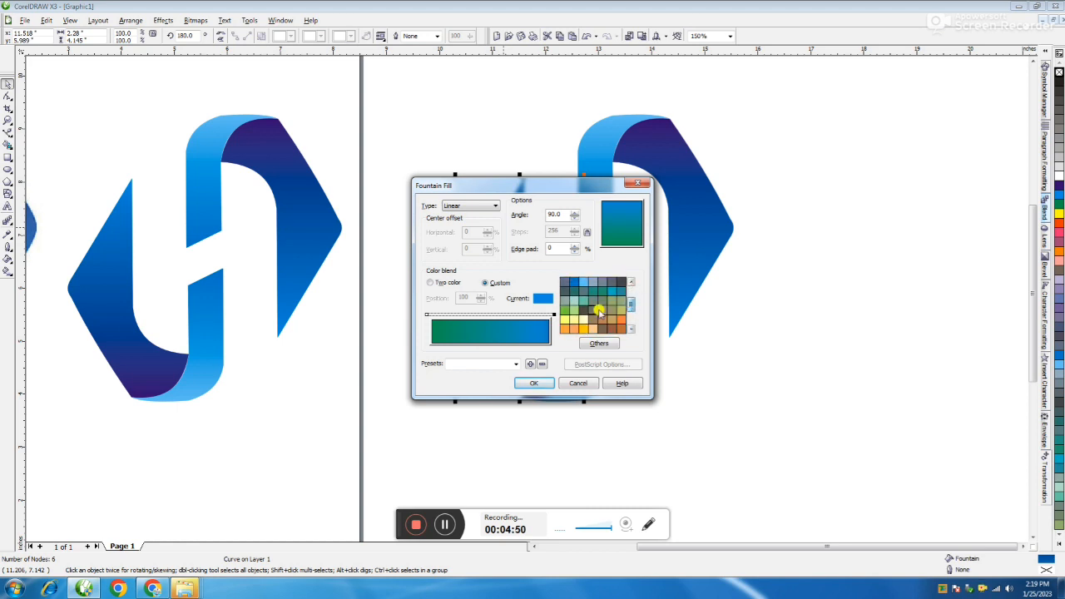
pyautogui.click(574, 310)
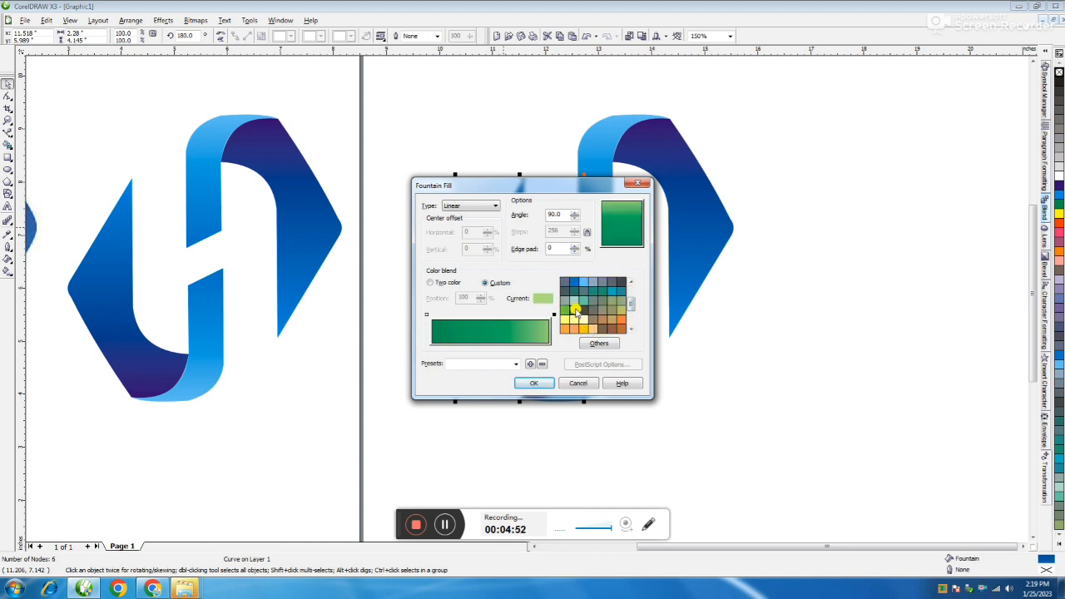
pyautogui.moveTo(562, 213); pyautogui.dragTo(537, 214)
pyautogui.write('-90')
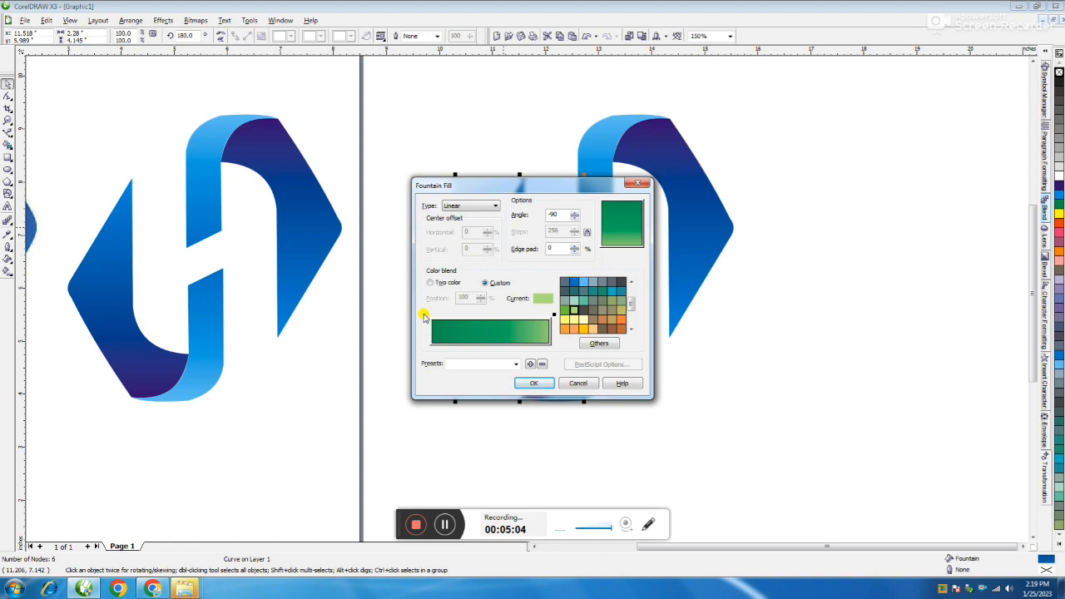
# Step: Darken the gradient's green start colour to a K value of 20 and apply the fill to the left pointed shape
pyautogui.click(425, 317)
pyautogui.click(598, 342)
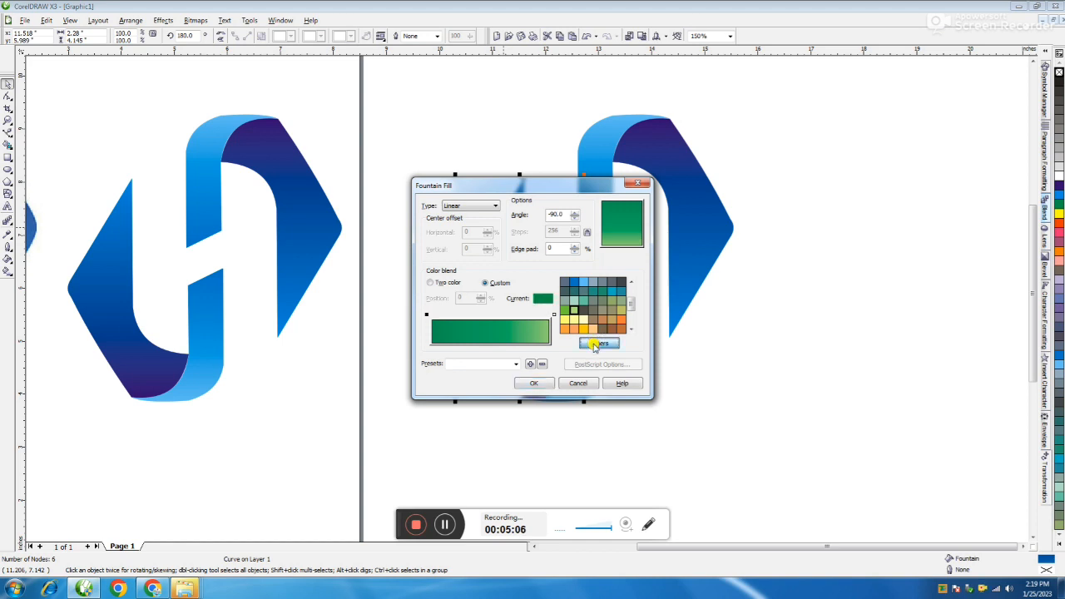
pyautogui.moveTo(953, 296); pyautogui.dragTo(928, 298)
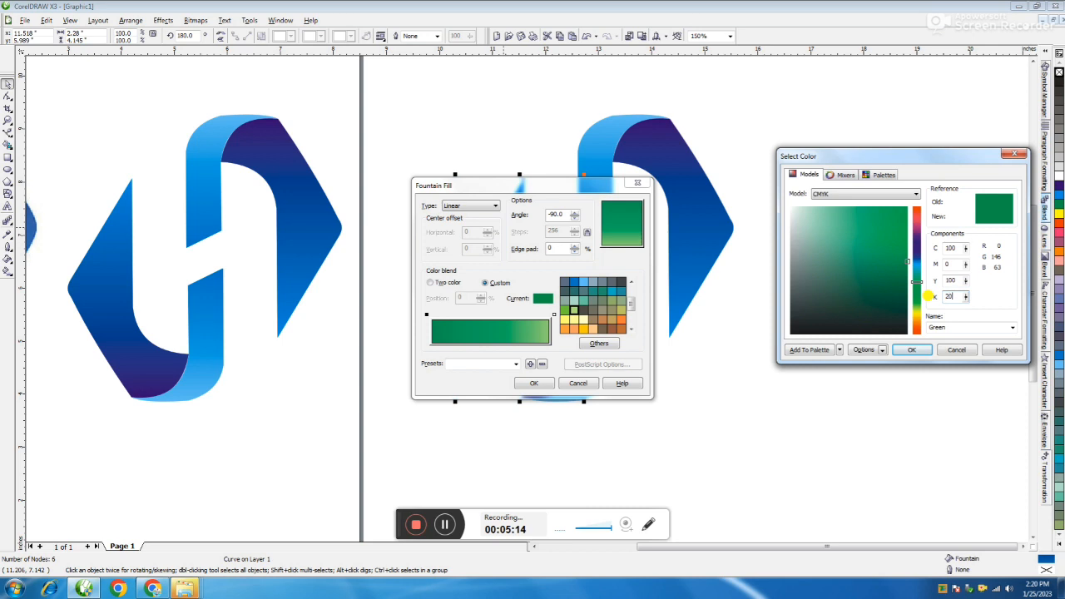
pyautogui.press('Return')
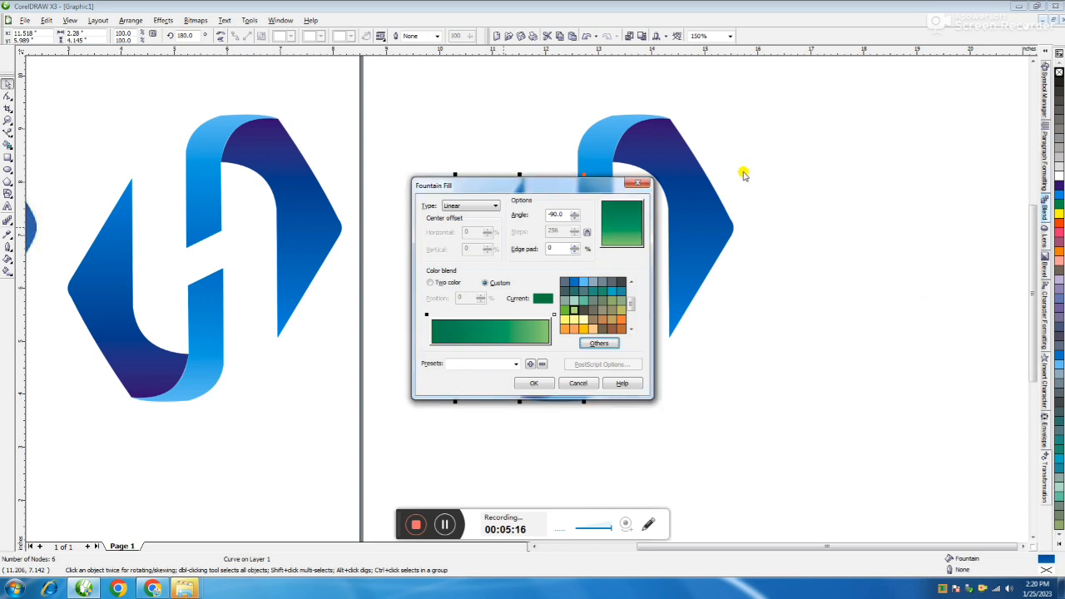
pyautogui.click(530, 384)
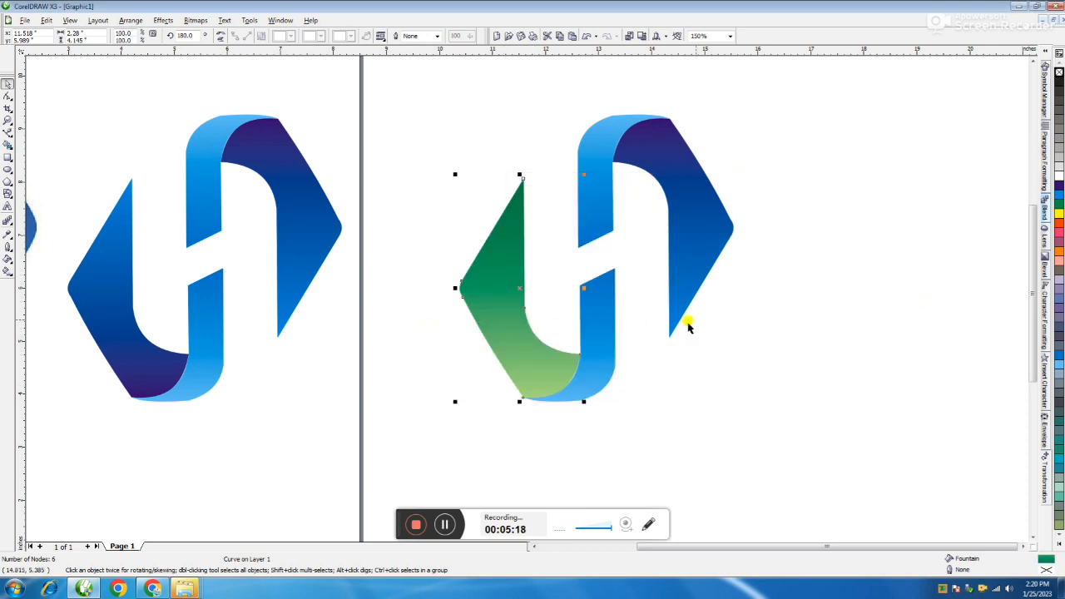
pyautogui.click(741, 310)
# Step: Give the lower vertical band of the duplicated logo a gradient from green to a brighter yellowish green
pyautogui.click(599, 325)
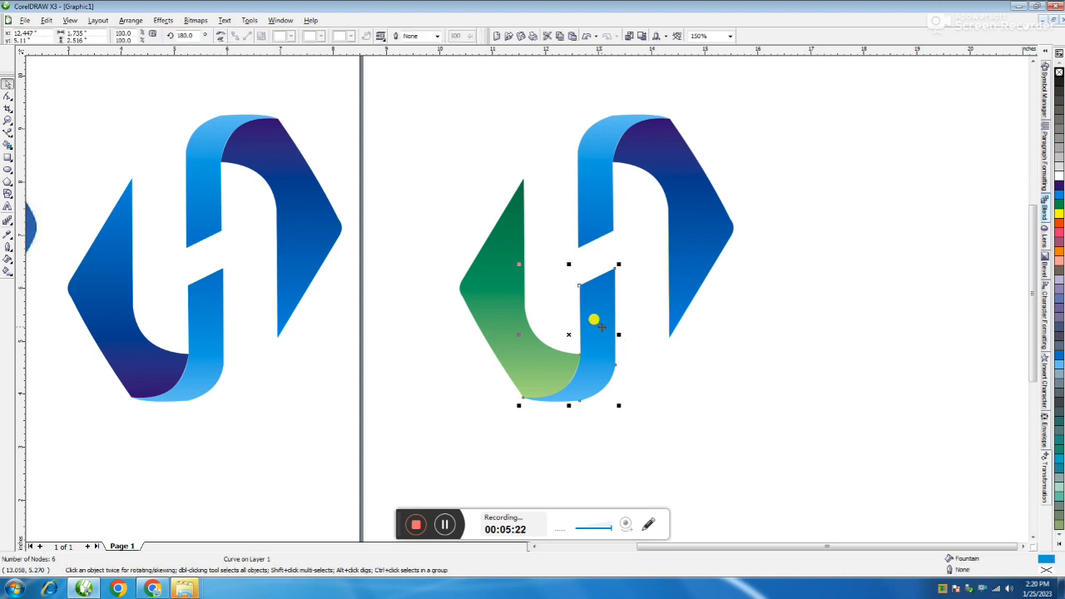
pyautogui.press('F11')
pyautogui.moveTo(582, 193); pyautogui.dragTo(912, 192)
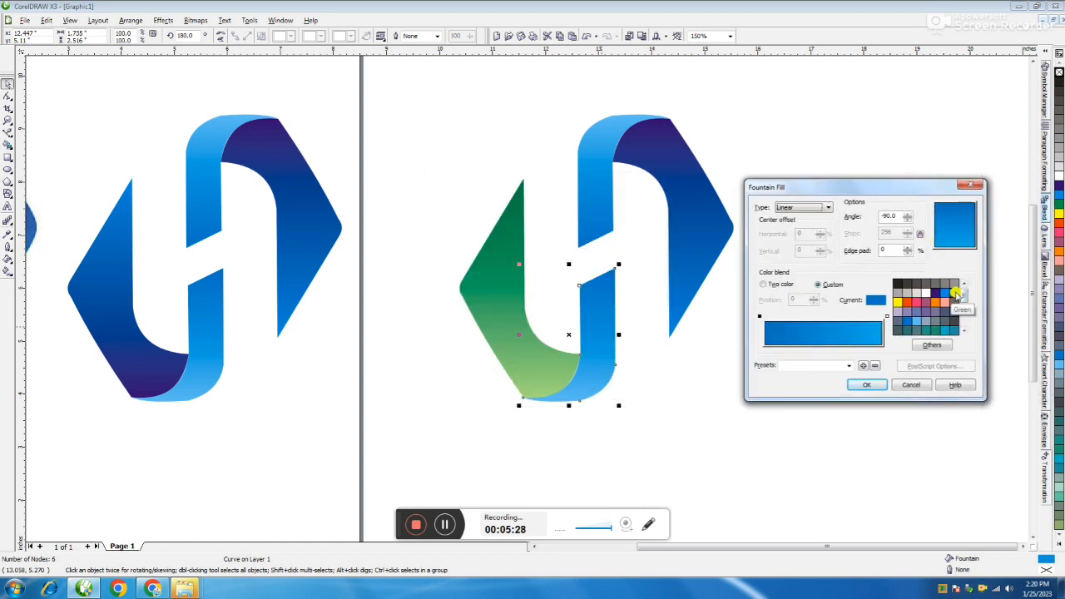
pyautogui.click(954, 293)
pyautogui.click(885, 316)
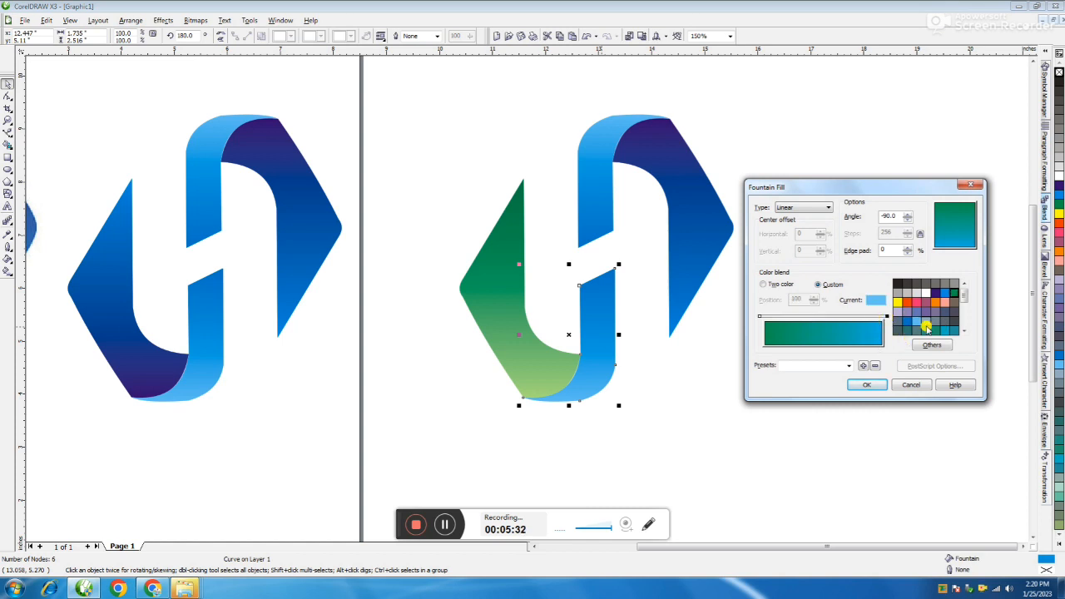
pyautogui.moveTo(964, 298); pyautogui.dragTo(964, 310)
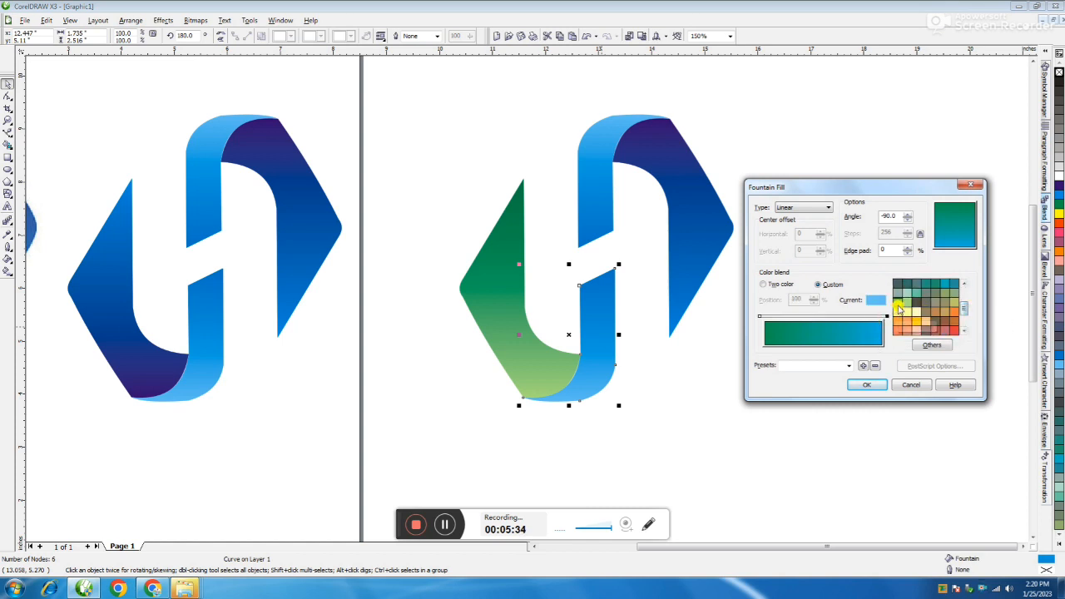
pyautogui.click(897, 301)
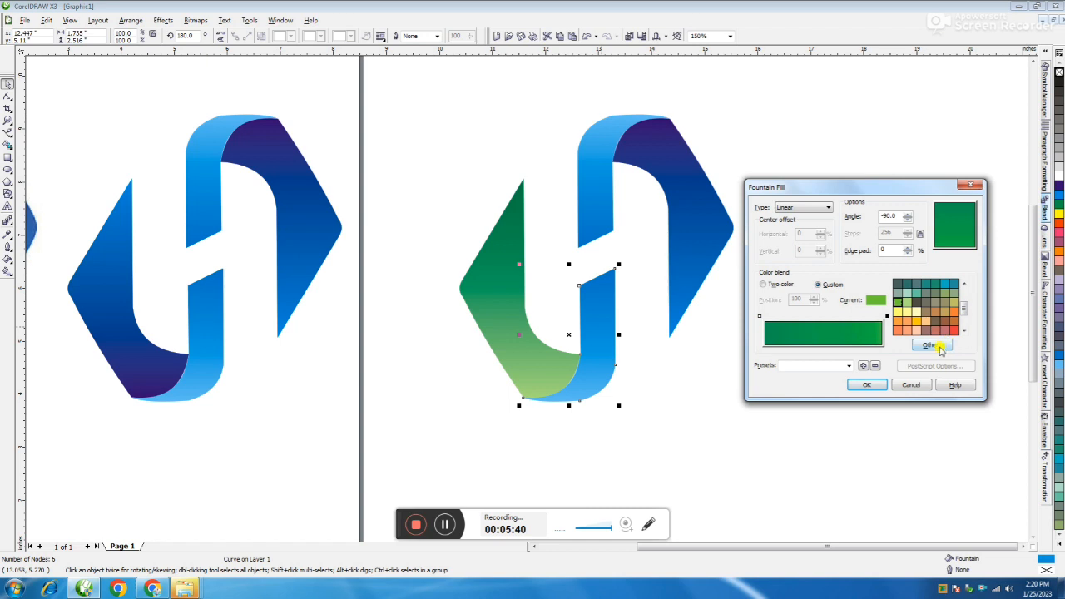
# Step: Darken the gradient's end colour on the lower vertical band to C 81, M 35, Y 99, K 4
pyautogui.click(932, 346)
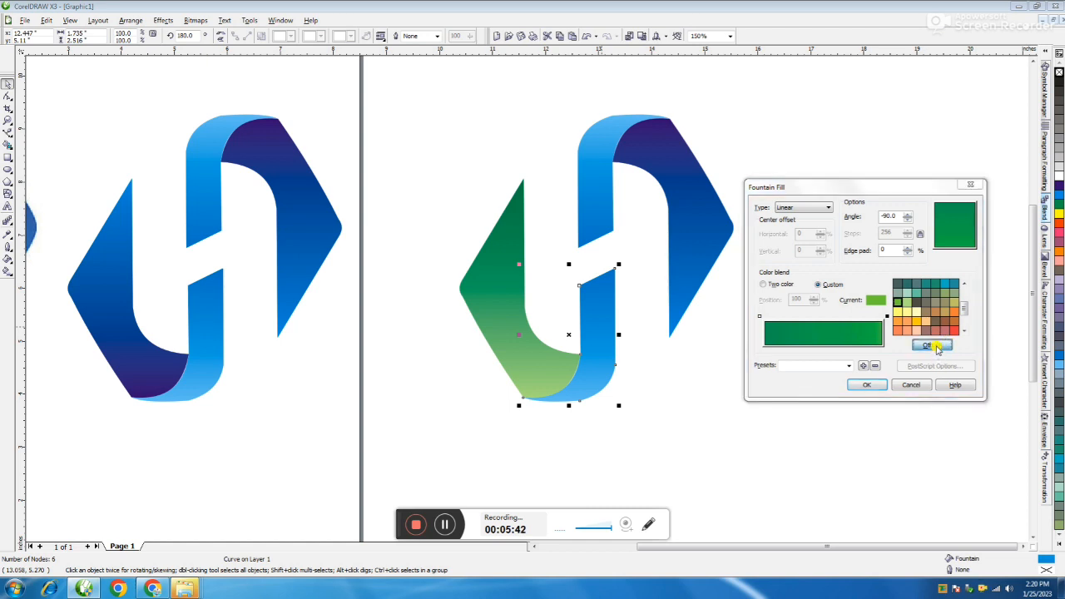
pyautogui.click(893, 254)
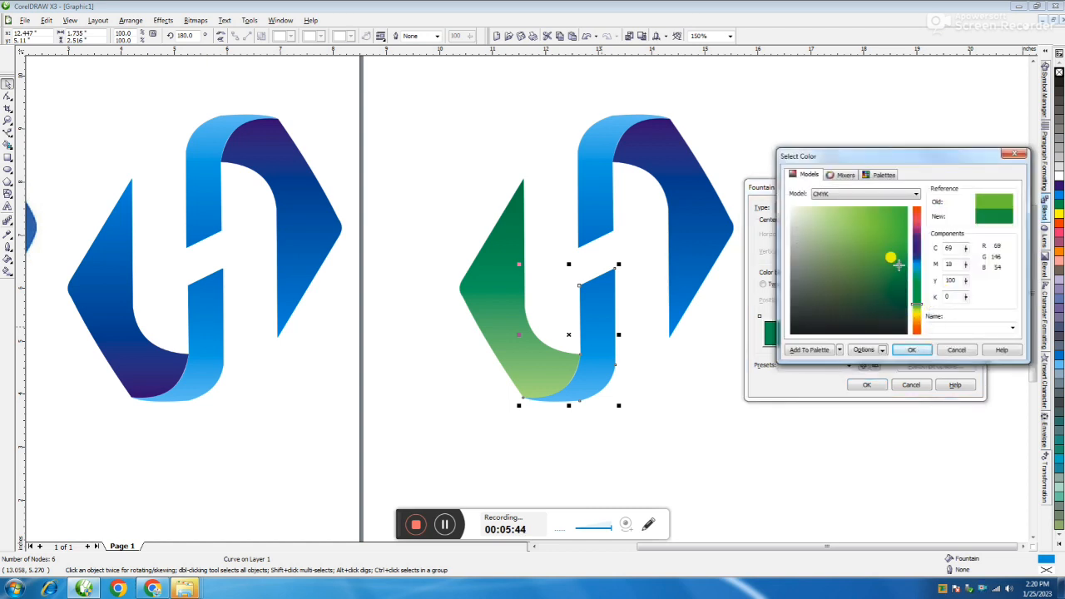
pyautogui.click(897, 280)
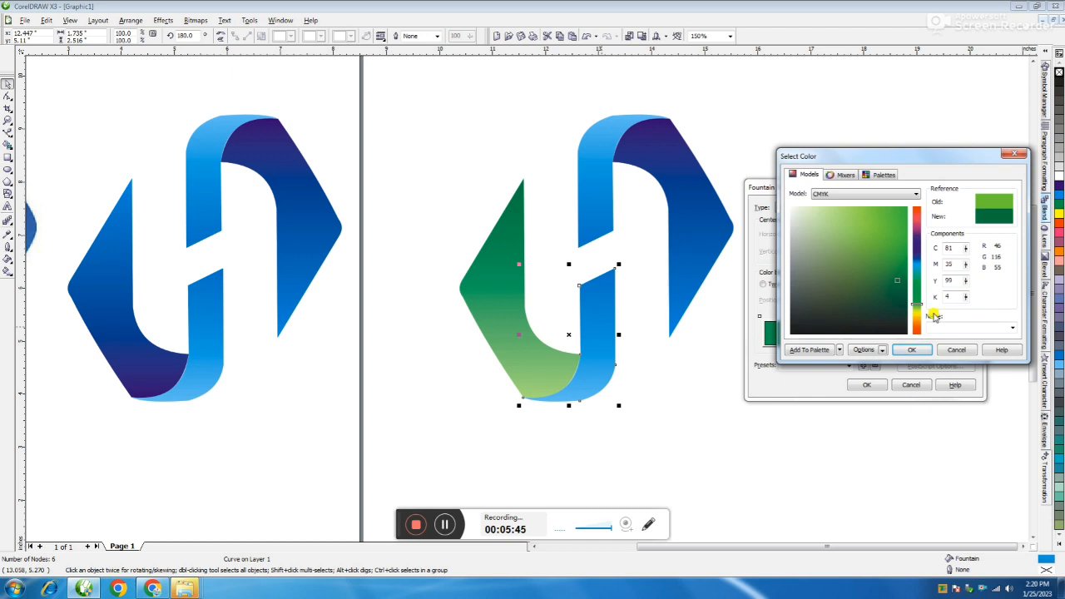
pyautogui.click(911, 350)
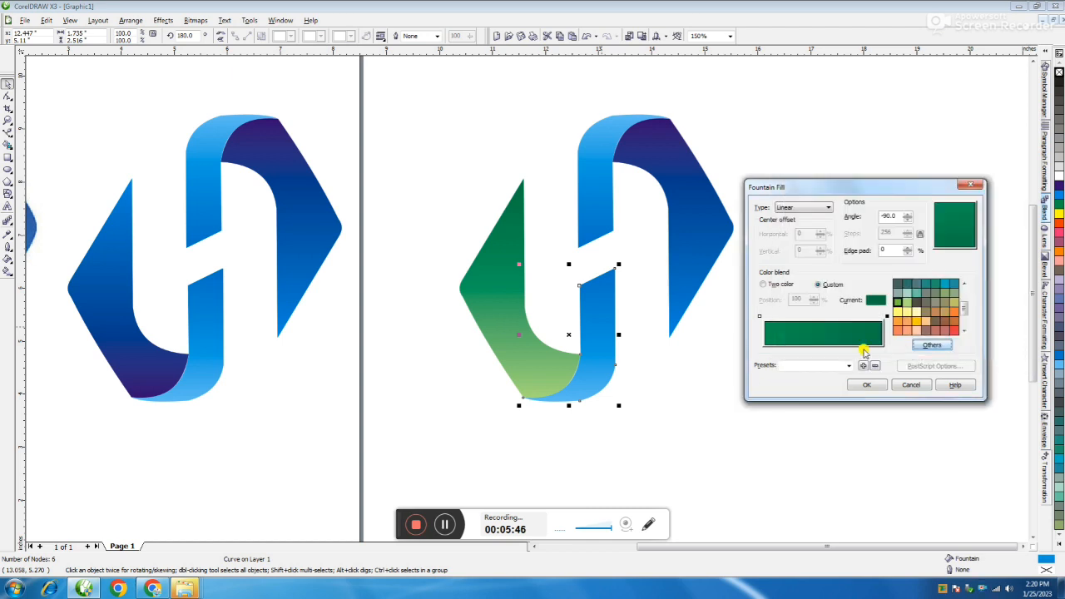
# Step: Set the lower band's gradient start colour to light green and its angle to 90, and apply the fill
pyautogui.click(758, 316)
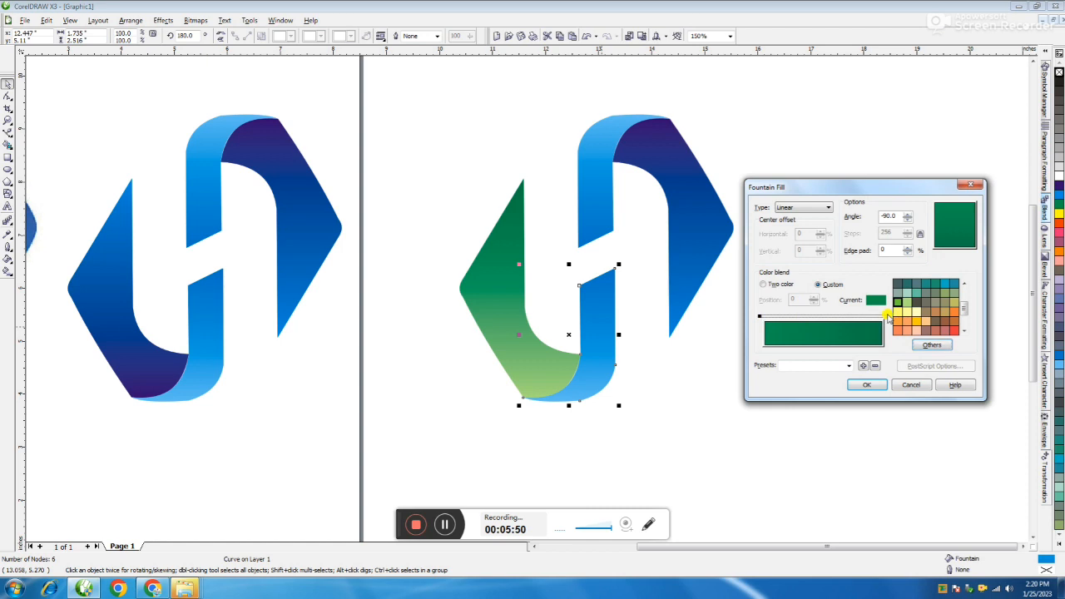
pyautogui.click(907, 304)
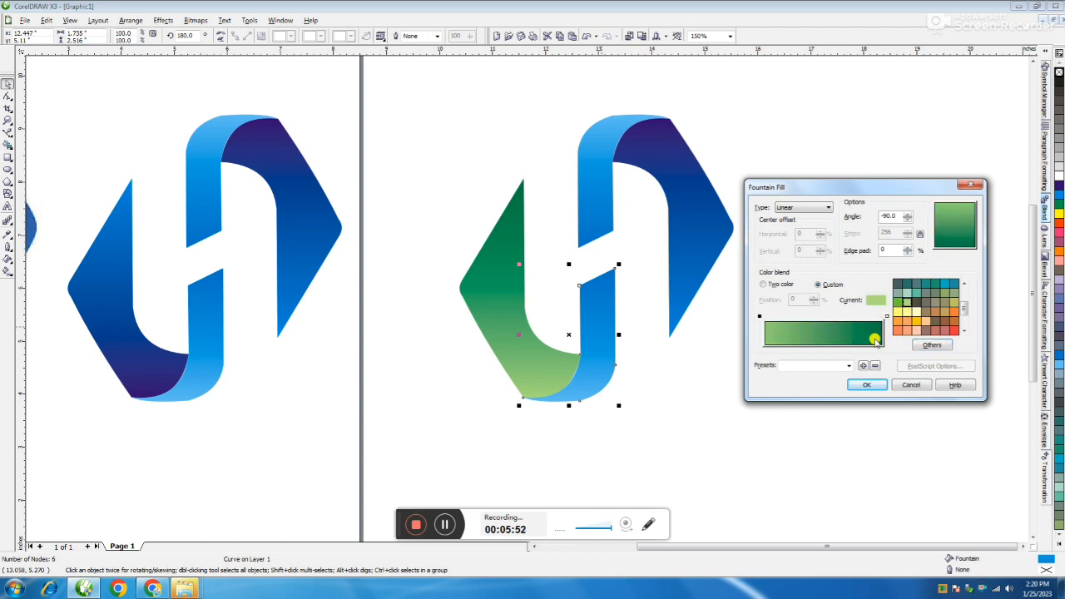
pyautogui.doubleClick(890, 215)
pyautogui.write('-')
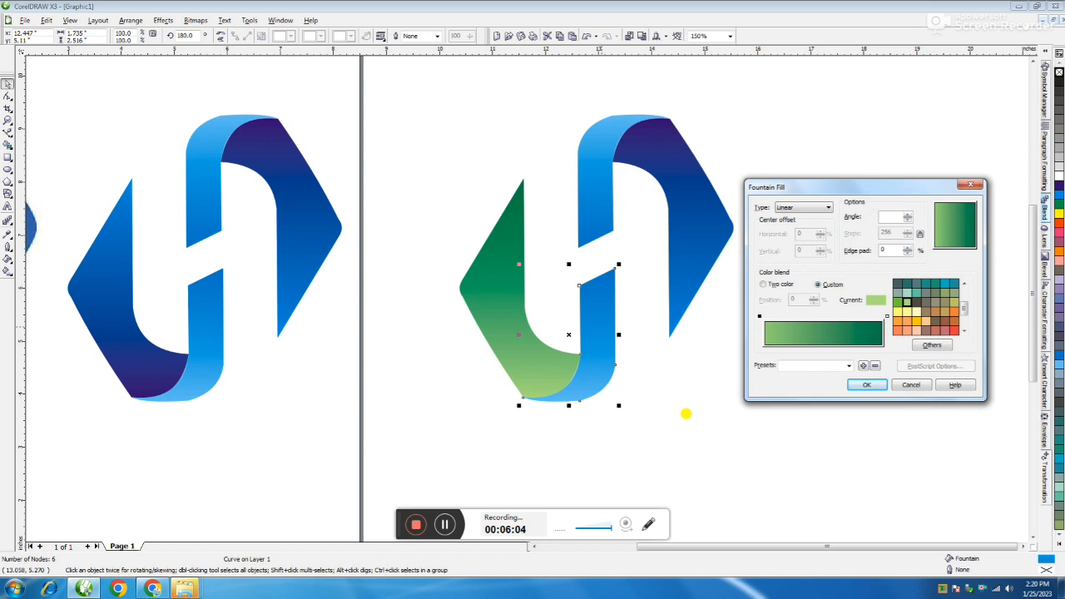
pyautogui.write('90')
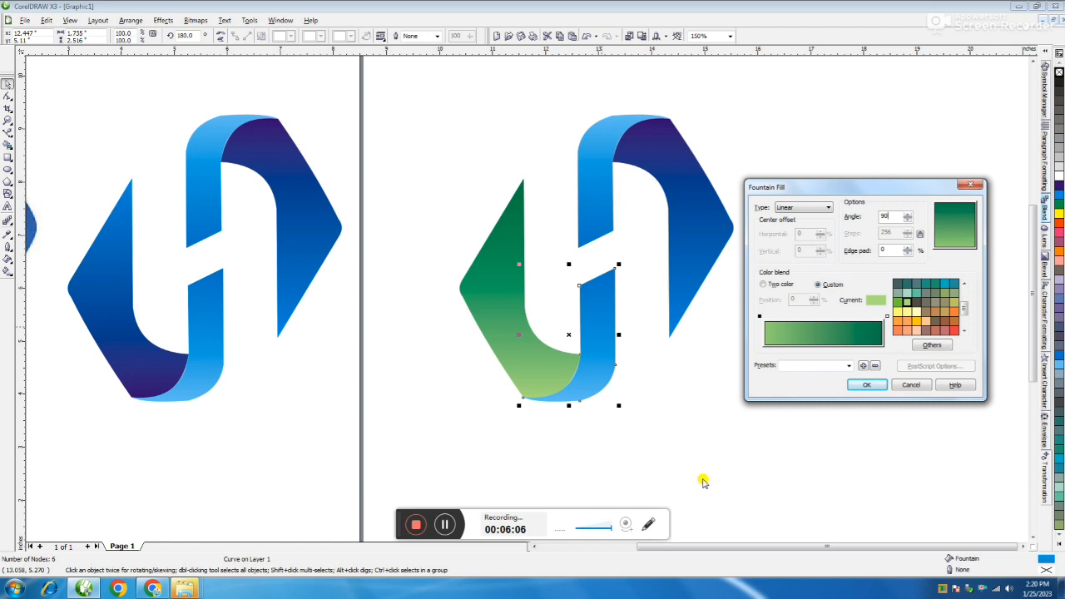
pyautogui.click(865, 382)
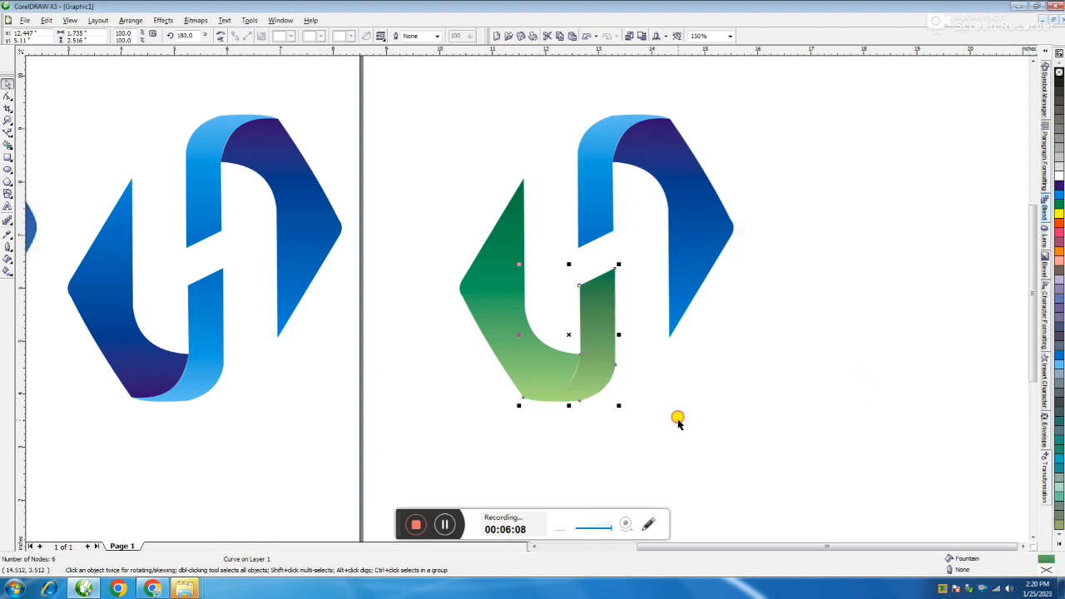
# Step: Reverse the lower vertical band's gradient by setting its angle to -90
pyautogui.click(726, 416)
pyautogui.click(550, 396)
pyautogui.press('F11')
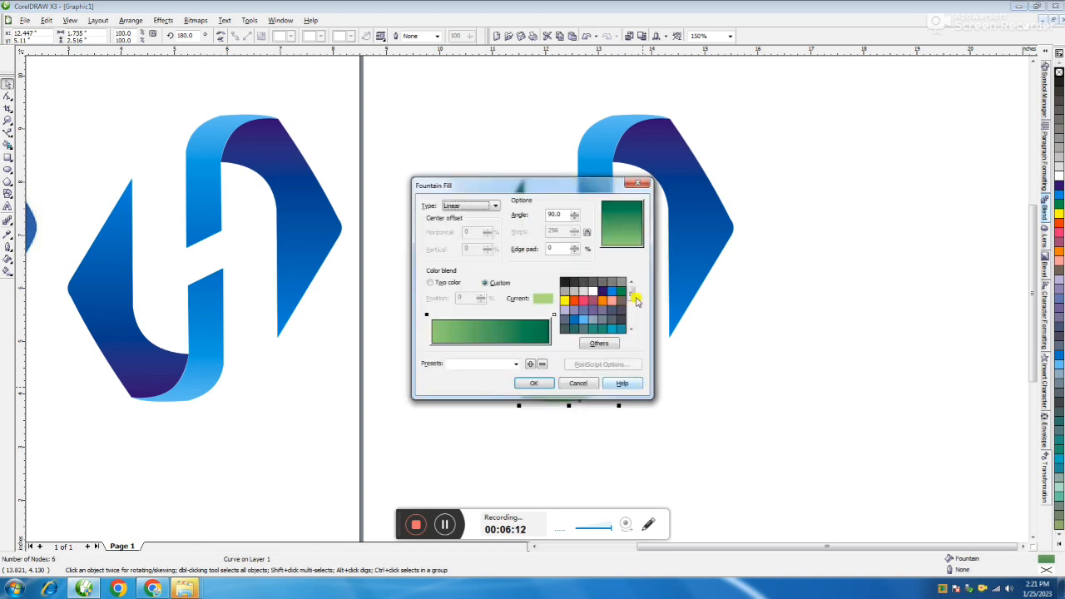
pyautogui.click(549, 213)
pyautogui.write('-')
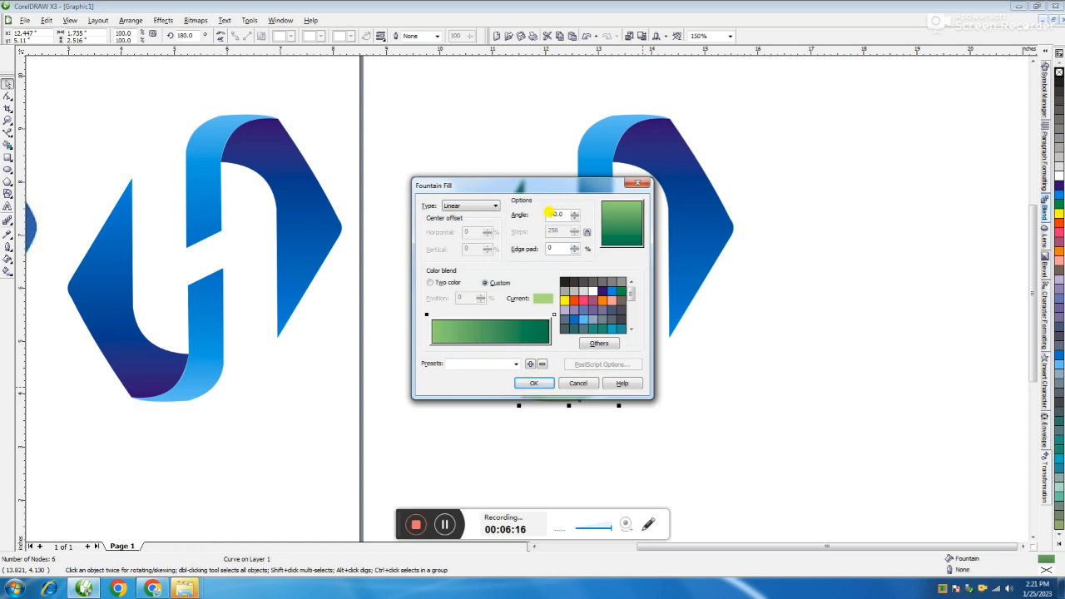
pyautogui.press('Return')
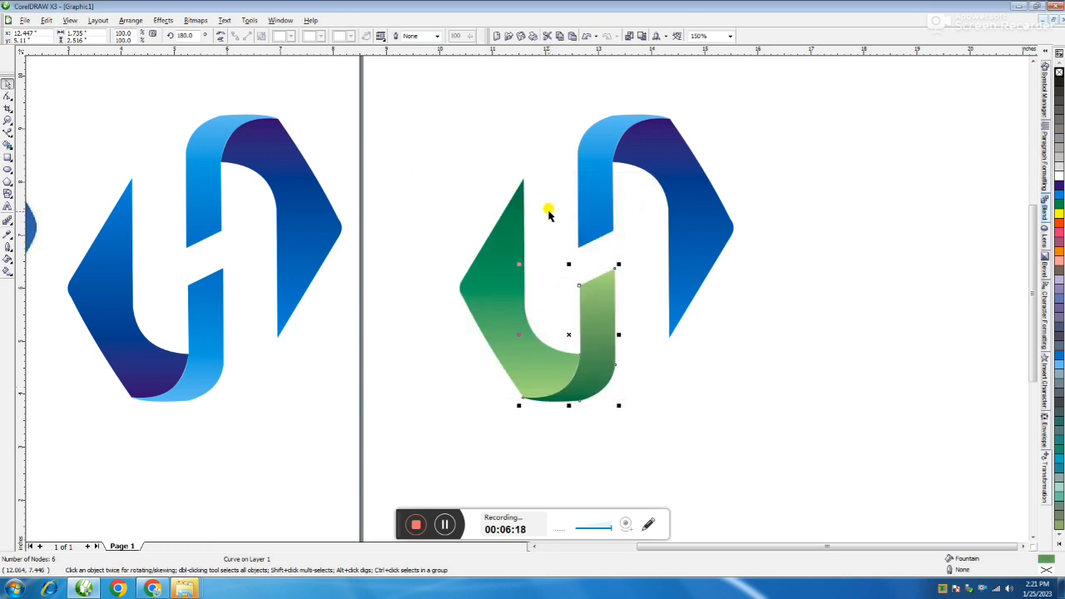
# Step: Delete the blue upper half of the duplicated logo and select the two green shapes together
pyautogui.click(606, 209)
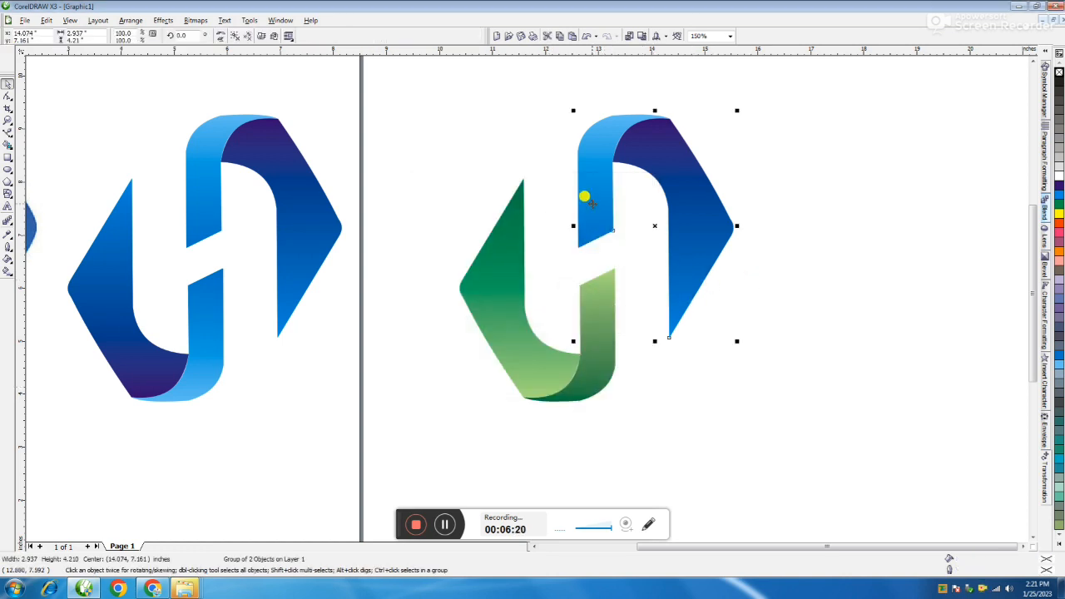
pyautogui.press('Delete')
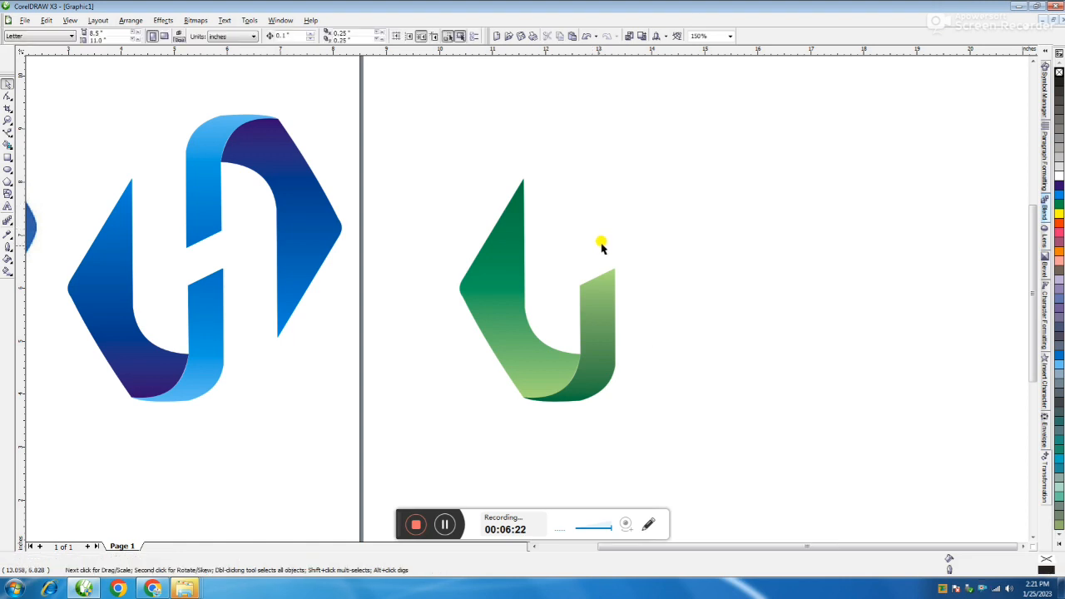
pyautogui.moveTo(440, 142); pyautogui.dragTo(715, 483)
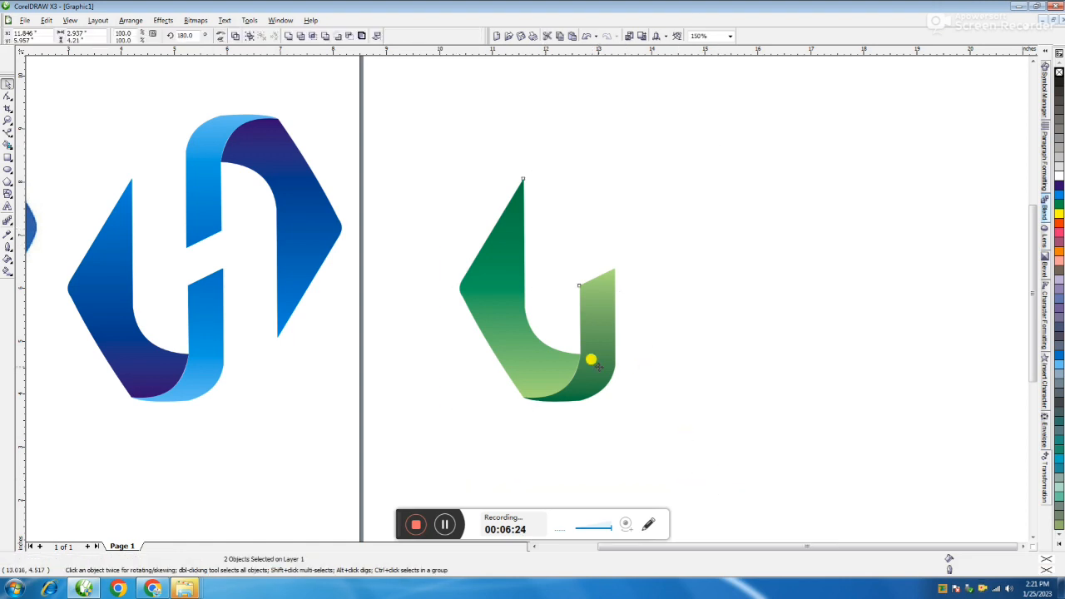
pyautogui.moveTo(428, 131); pyautogui.dragTo(679, 445)
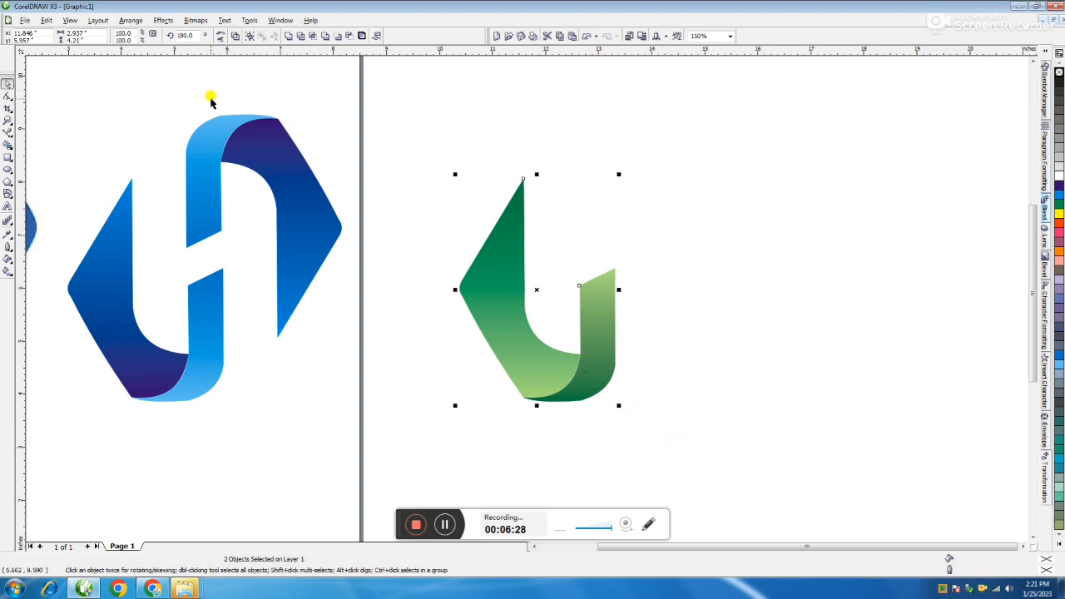
# Step: Mirror a copy of the green shapes vertically and horizontally, and move it up and right to complete the green H logo
pyautogui.click(220, 37)
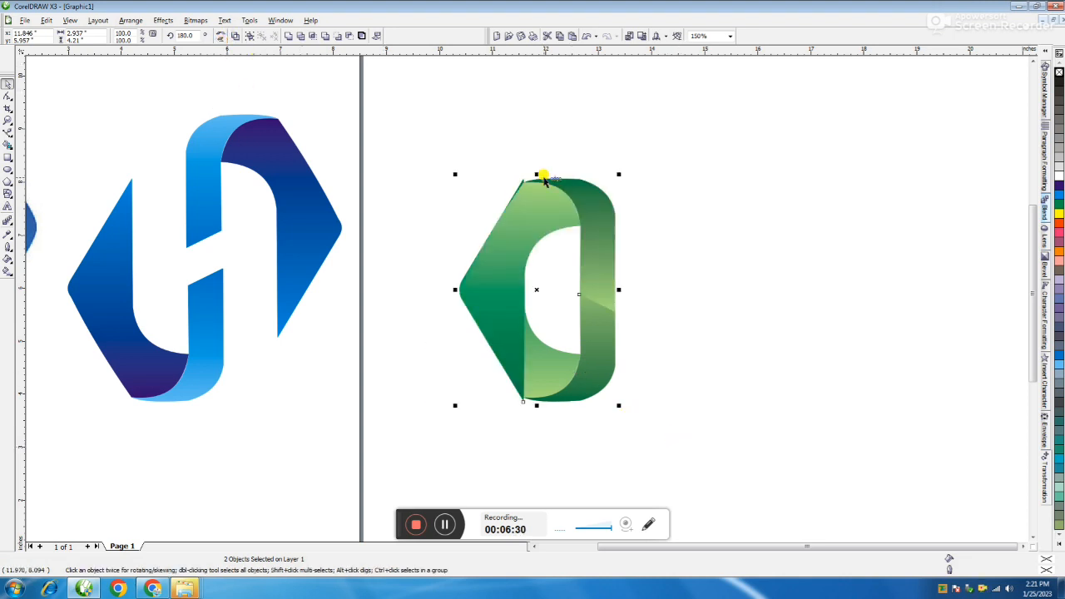
pyautogui.click(223, 35)
pyautogui.moveTo(568, 215); pyautogui.dragTo(667, 181)
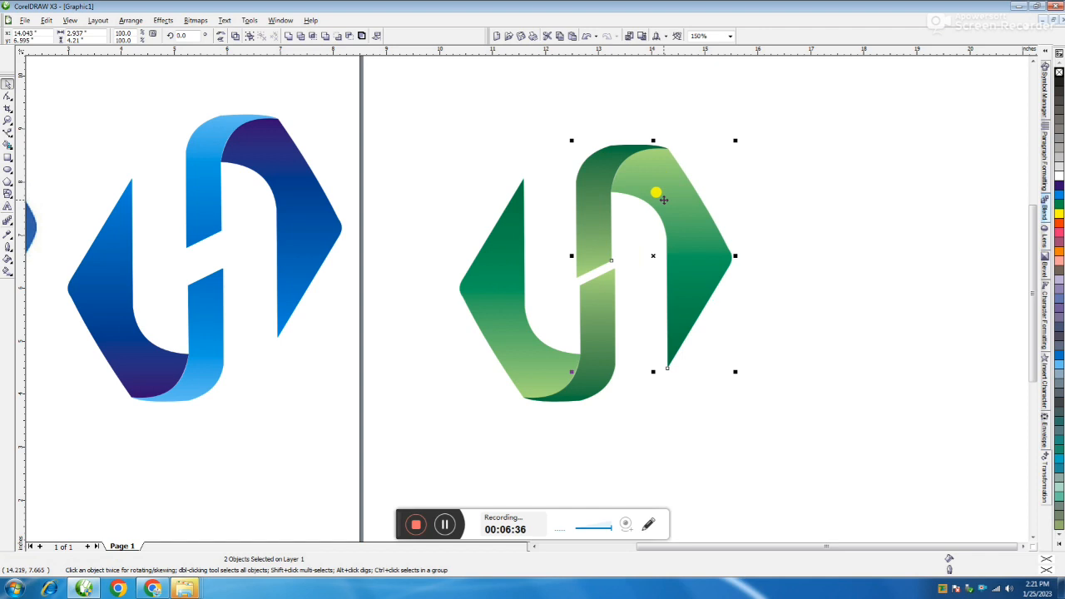
pyautogui.press('Up')
pyautogui.press('Up')
pyautogui.press('Up')
pyautogui.press('Up')
pyautogui.press('Up')
pyautogui.press('Up')
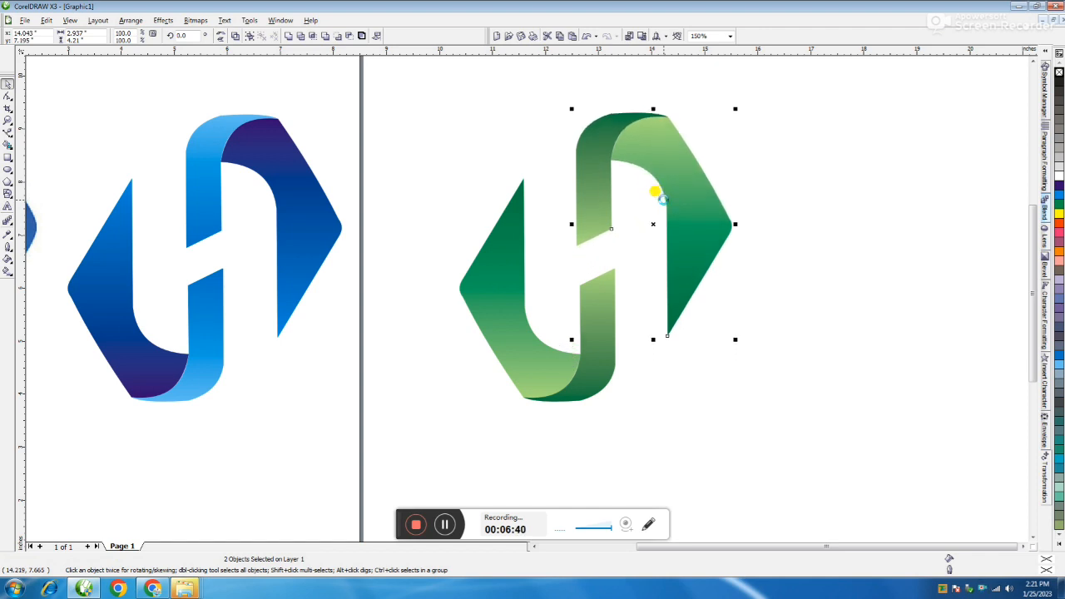
pyautogui.click(815, 166)
pyautogui.moveTo(816, 95); pyautogui.dragTo(409, 454)
pyautogui.click(740, 299)
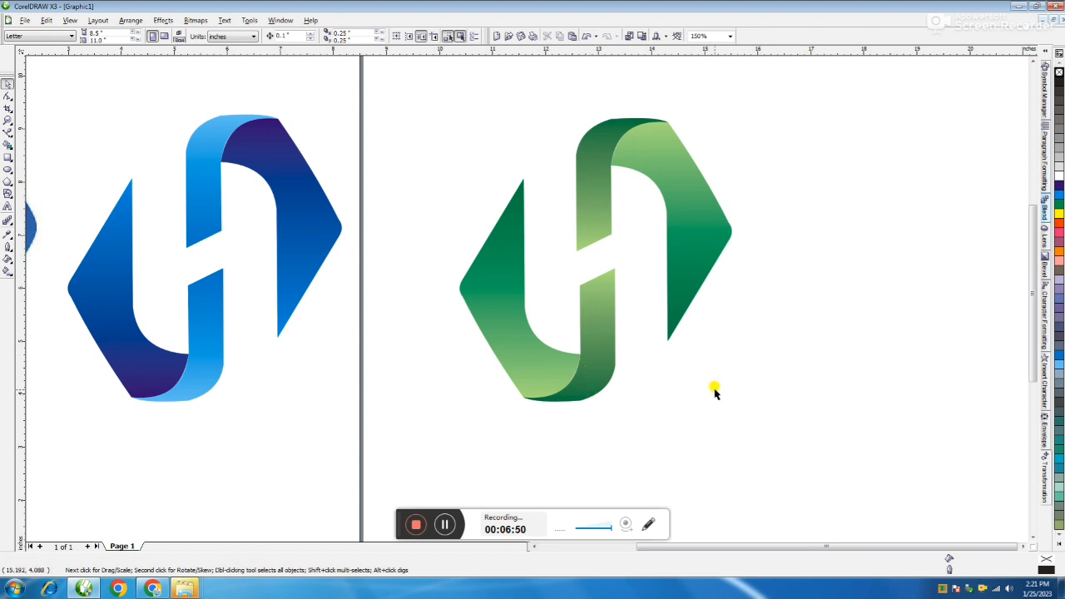
pyautogui.moveTo(811, 94); pyautogui.dragTo(409, 456)
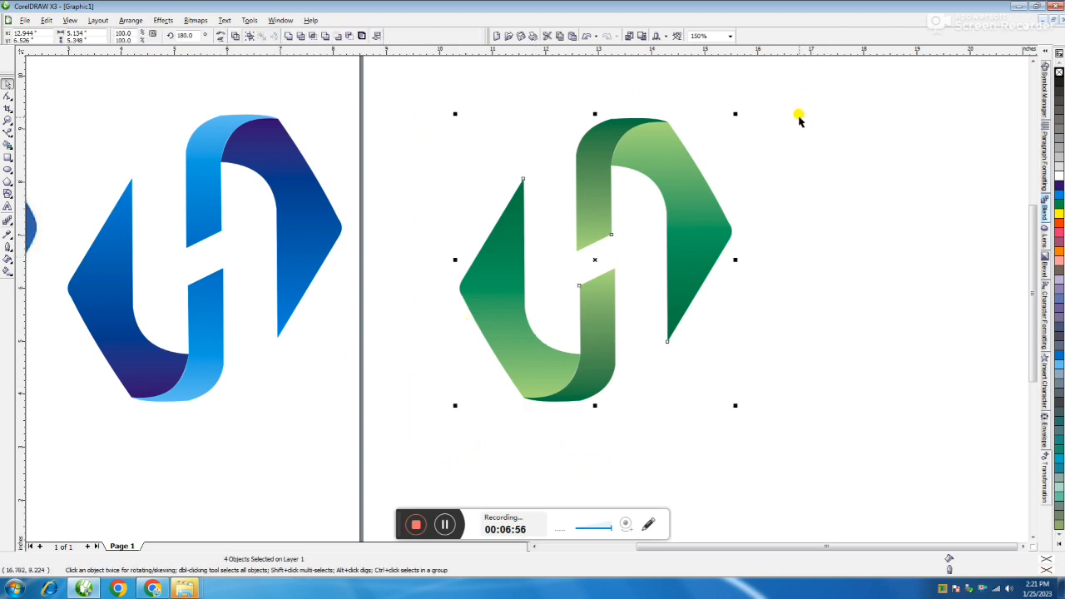
pyautogui.click(827, 93)
pyautogui.moveTo(860, 84); pyautogui.dragTo(369, 479)
pyautogui.click(617, 418)
pyautogui.click(596, 360)
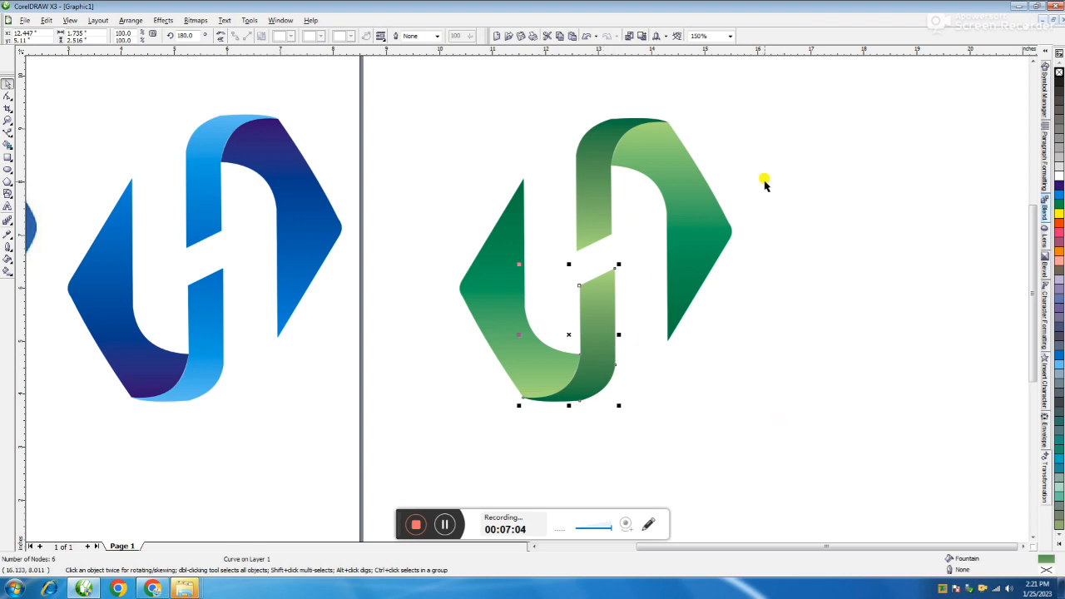
# Step: Select all four shapes of the green logo and place a copy of them to its right
pyautogui.moveTo(793, 95); pyautogui.dragTo(424, 430)
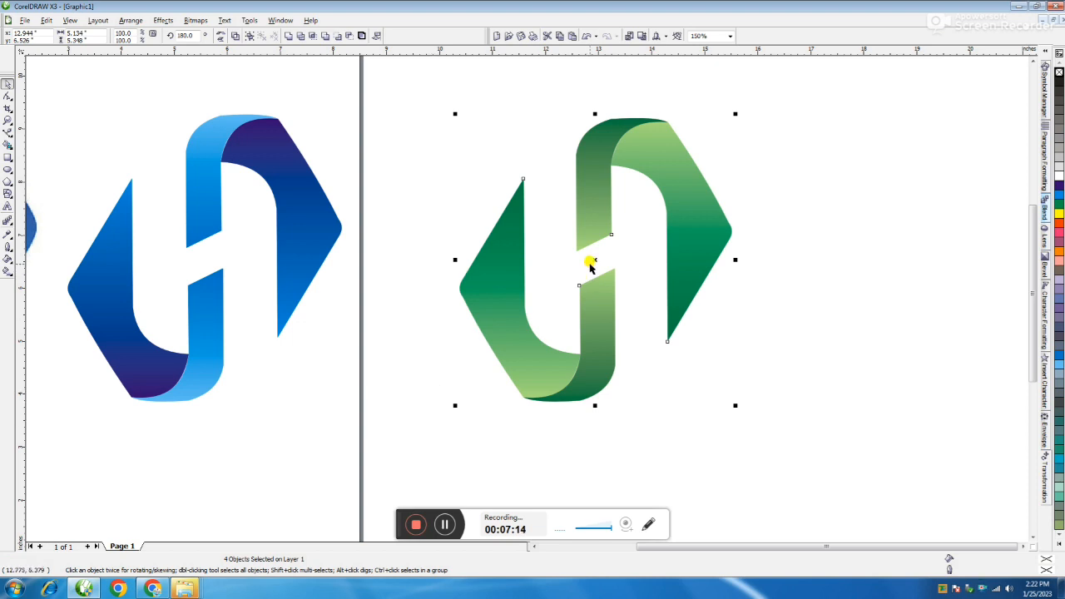
pyautogui.moveTo(818, 81); pyautogui.dragTo(333, 484)
pyautogui.moveTo(586, 184); pyautogui.dragTo(871, 189)
pyautogui.rightClick(871, 189)
pyautogui.scroll(-2, 870, 190)
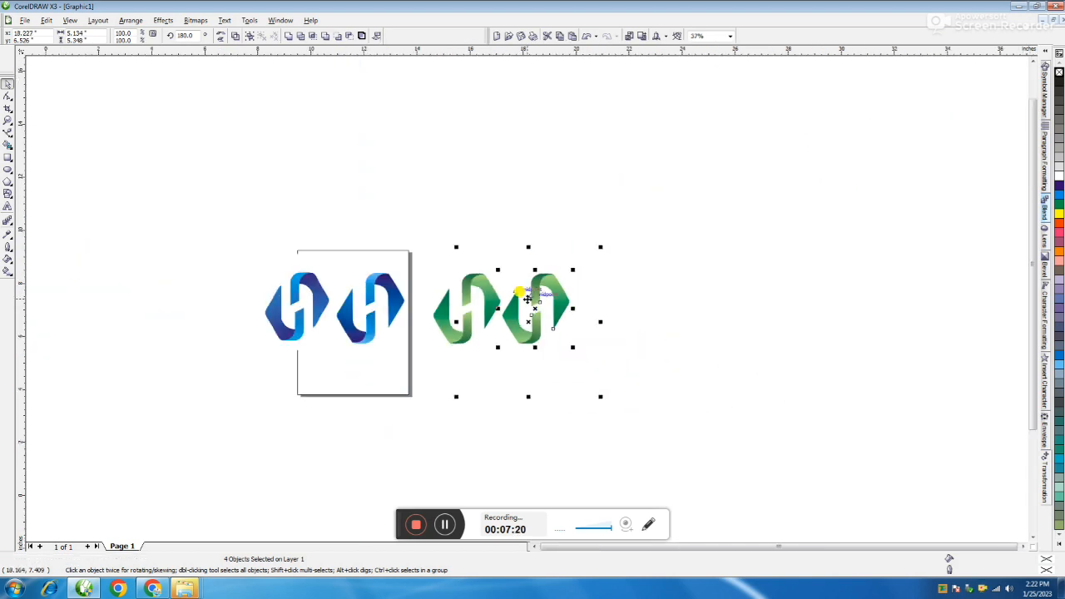
pyautogui.scroll(2, 527, 299)
pyautogui.moveTo(526, 298); pyautogui.dragTo(566, 282)
pyautogui.click(808, 224)
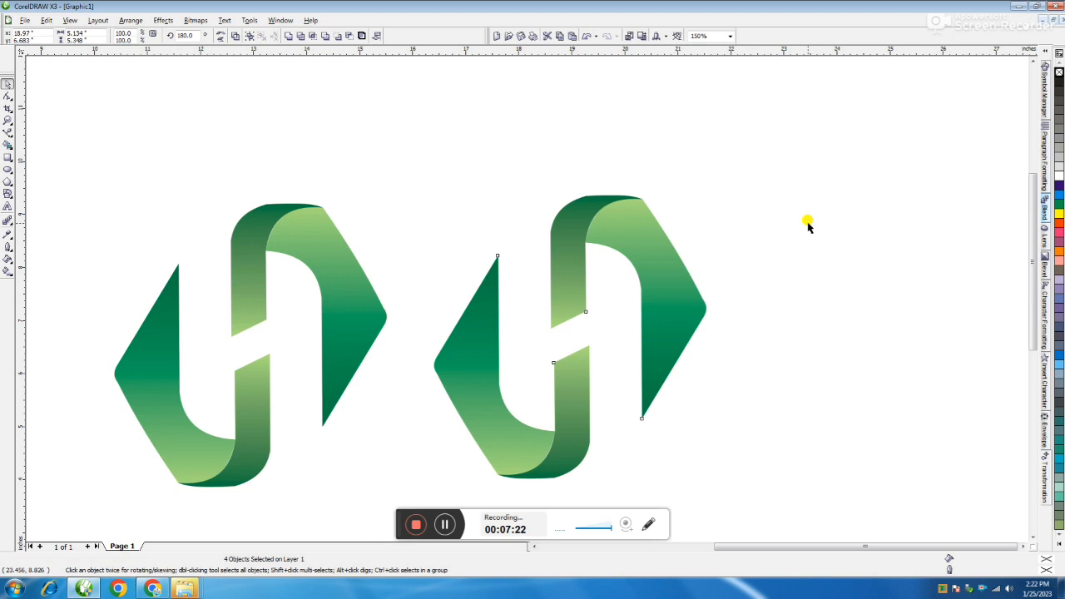
# Step: Set the fountain fill's start colour to Deep Yellow on the right pointed shape of the new logo copy
pyautogui.click(672, 279)
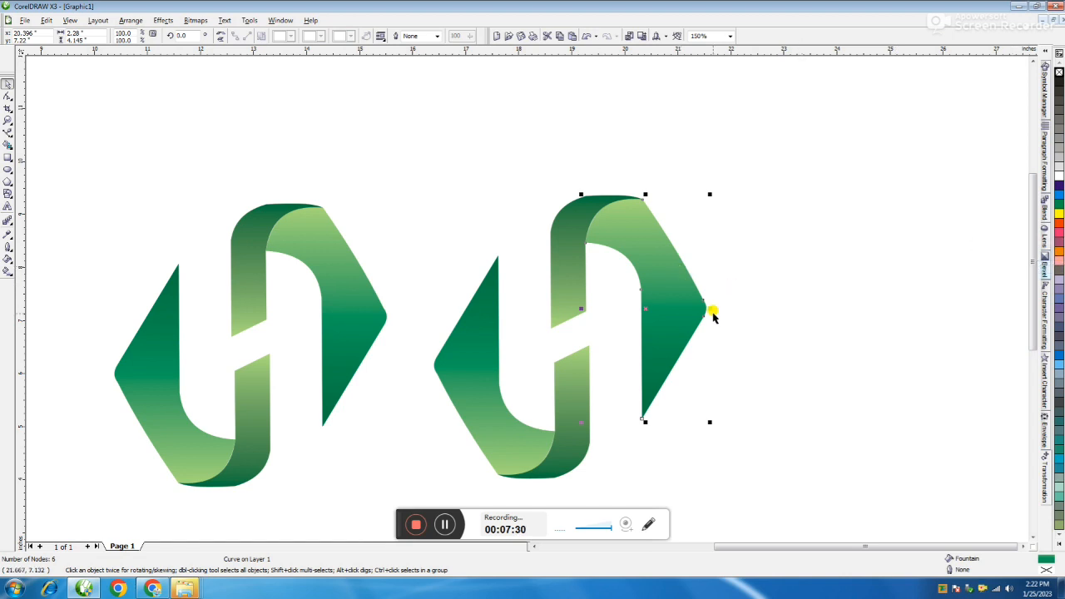
pyautogui.press('F11')
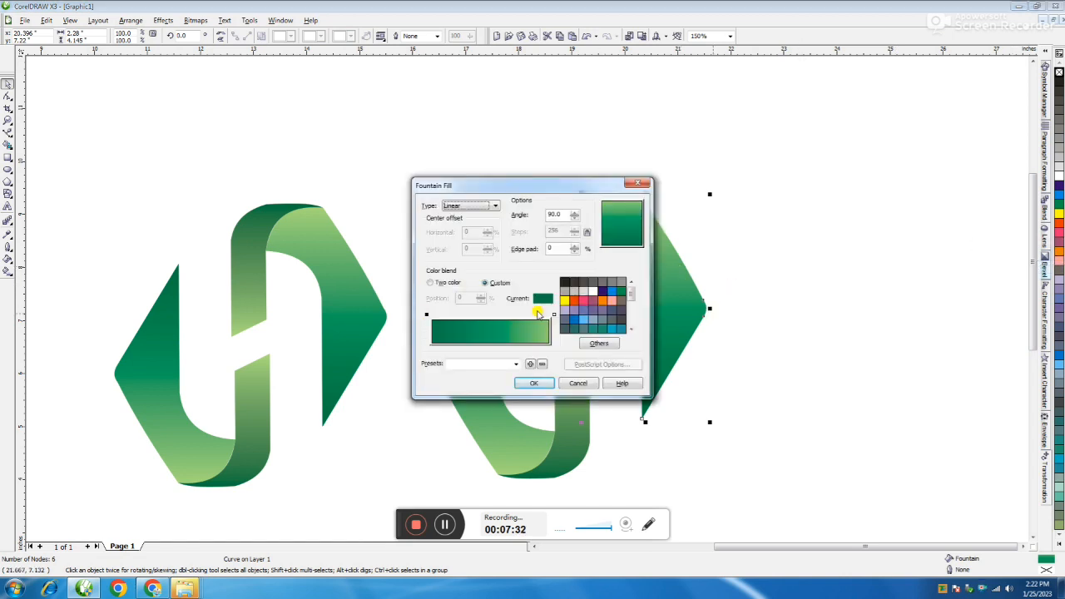
pyautogui.scroll(-2, 629, 306)
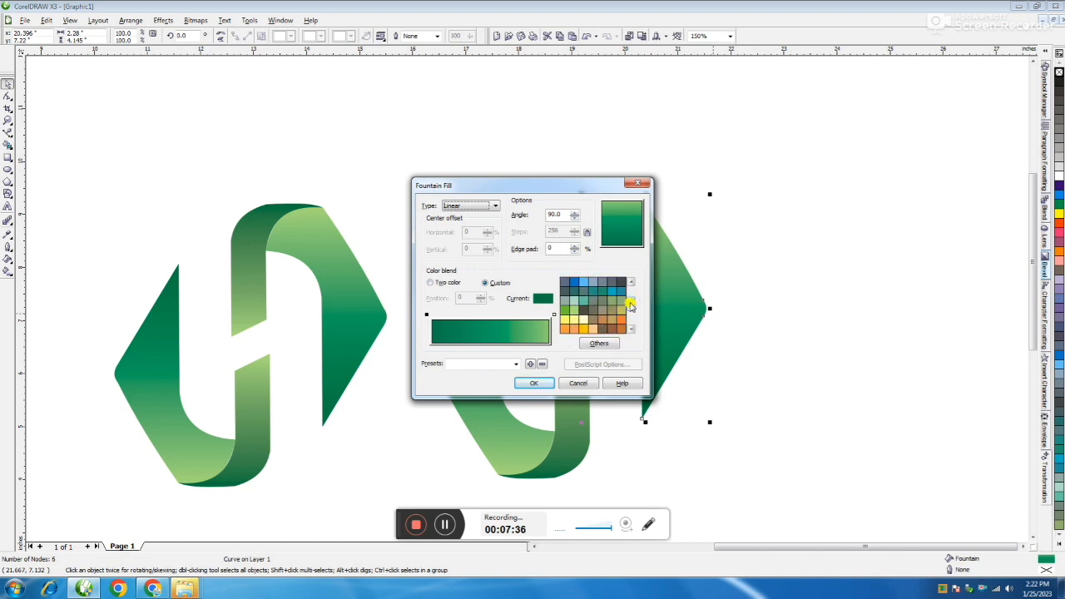
pyautogui.scroll(-2, 632, 307)
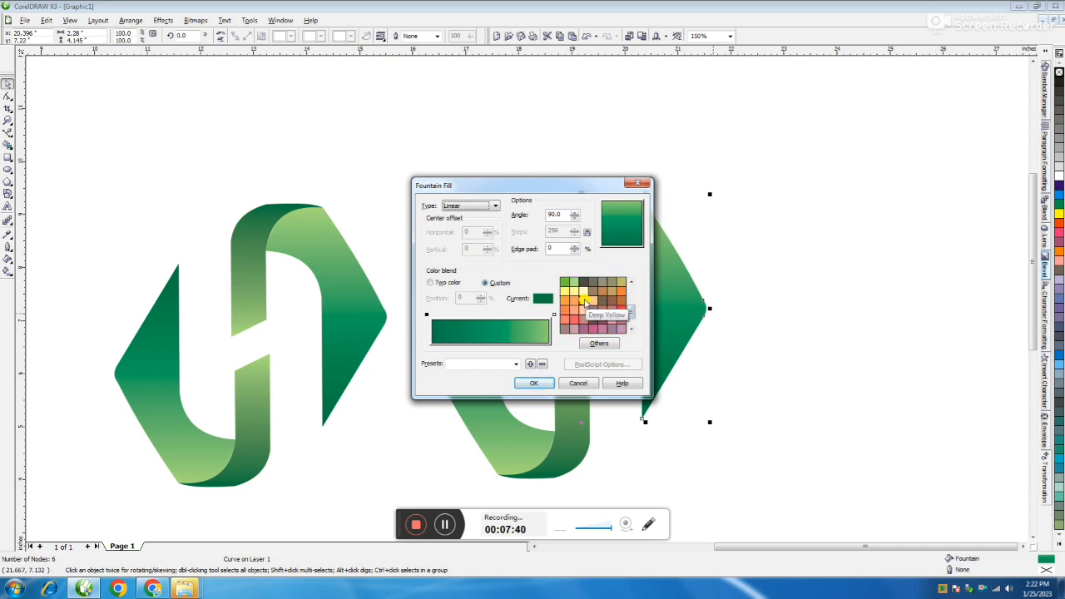
pyautogui.click(584, 301)
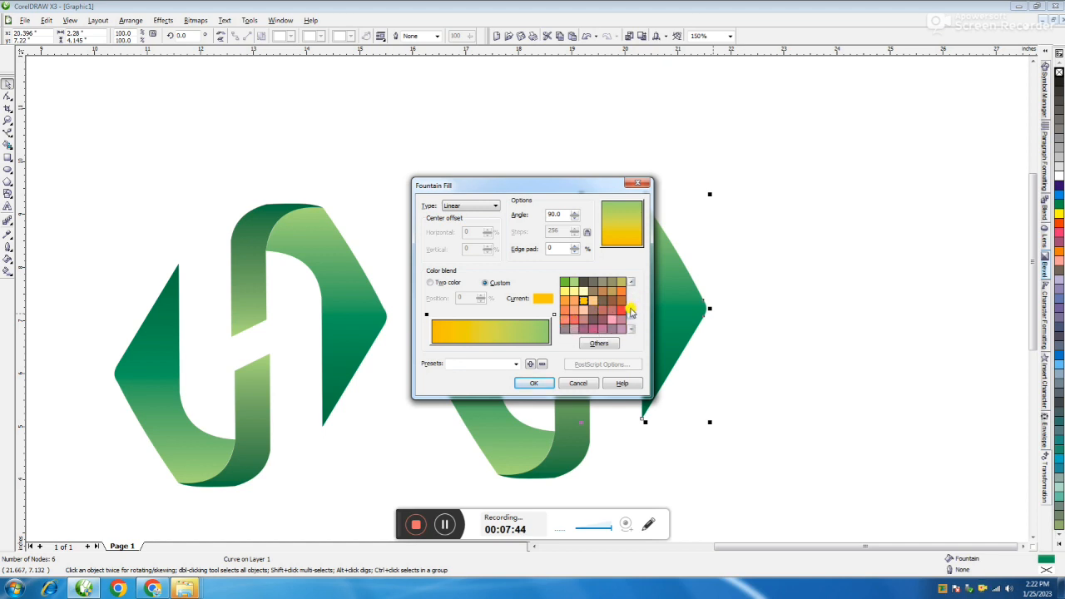
# Step: Make the right pointed shape's fountain fill run from orange at the start to Light Yellow at the end and apply it
pyautogui.click(632, 290)
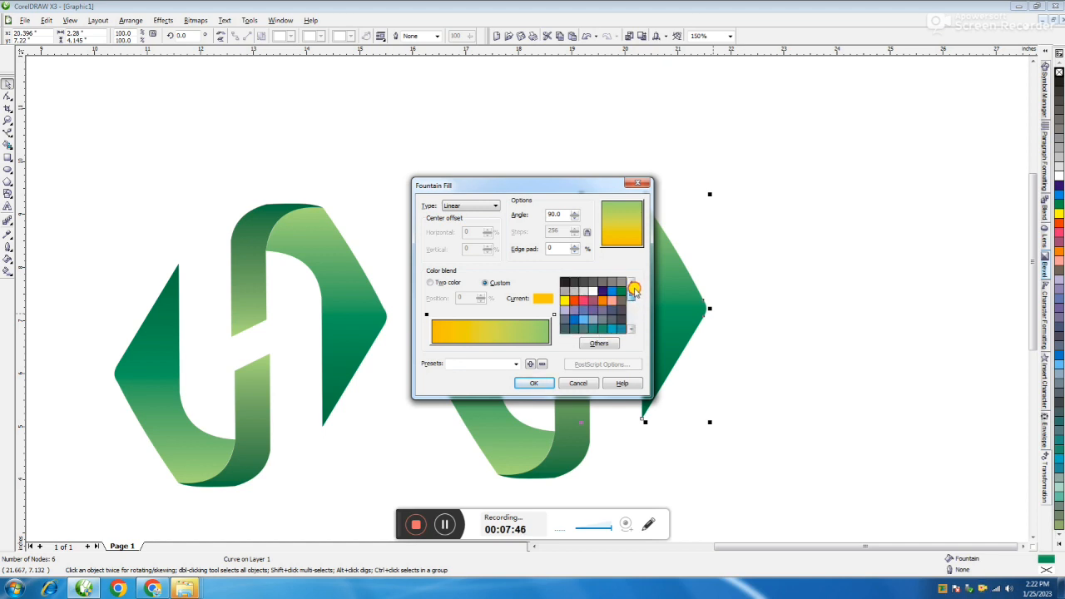
pyautogui.click(602, 300)
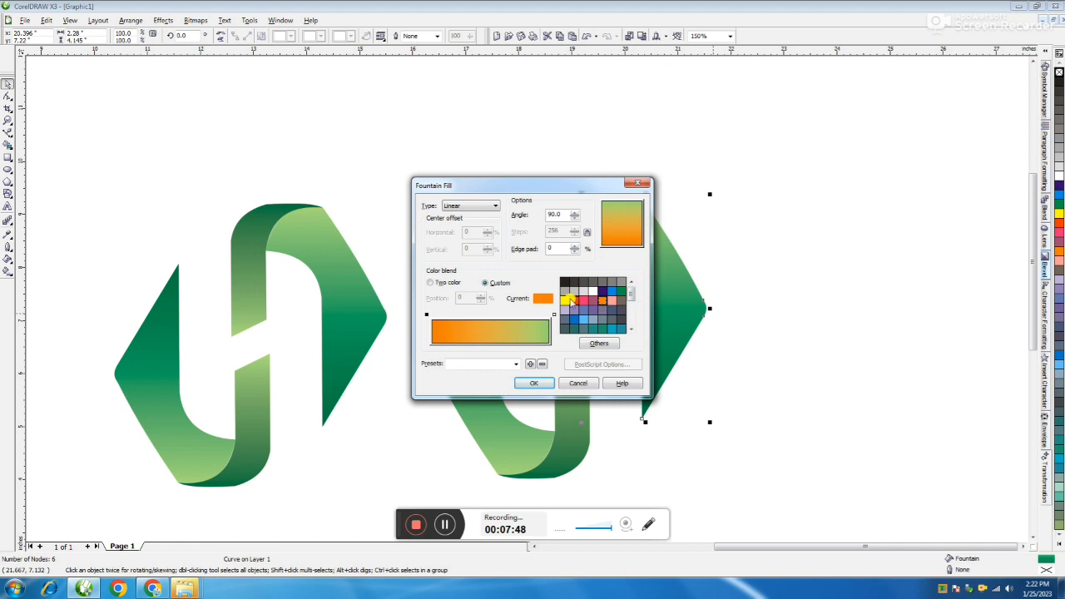
pyautogui.click(551, 315)
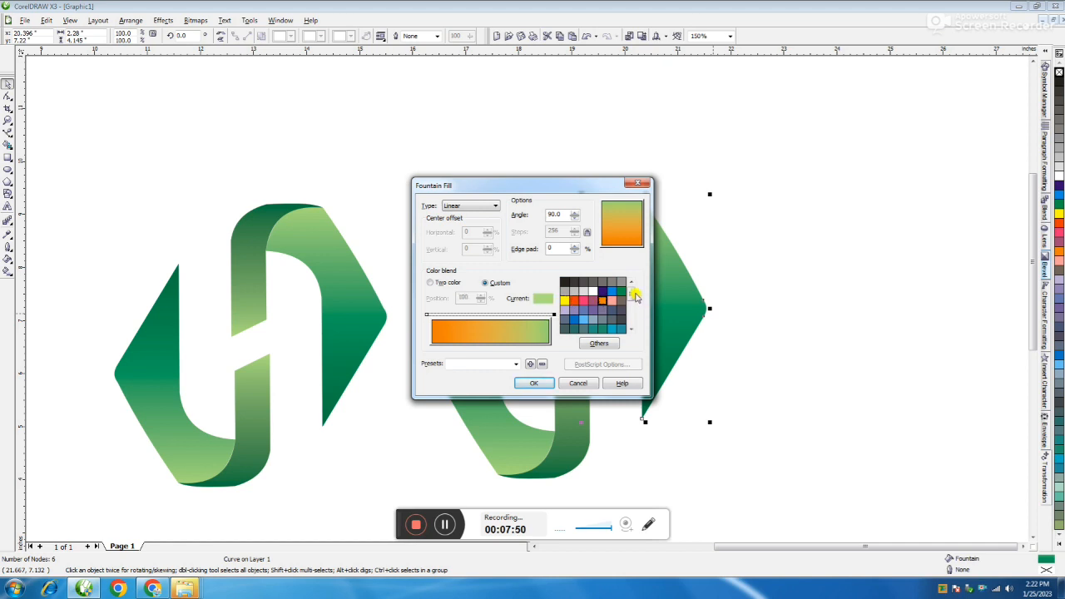
pyautogui.scroll(-3, 632, 301)
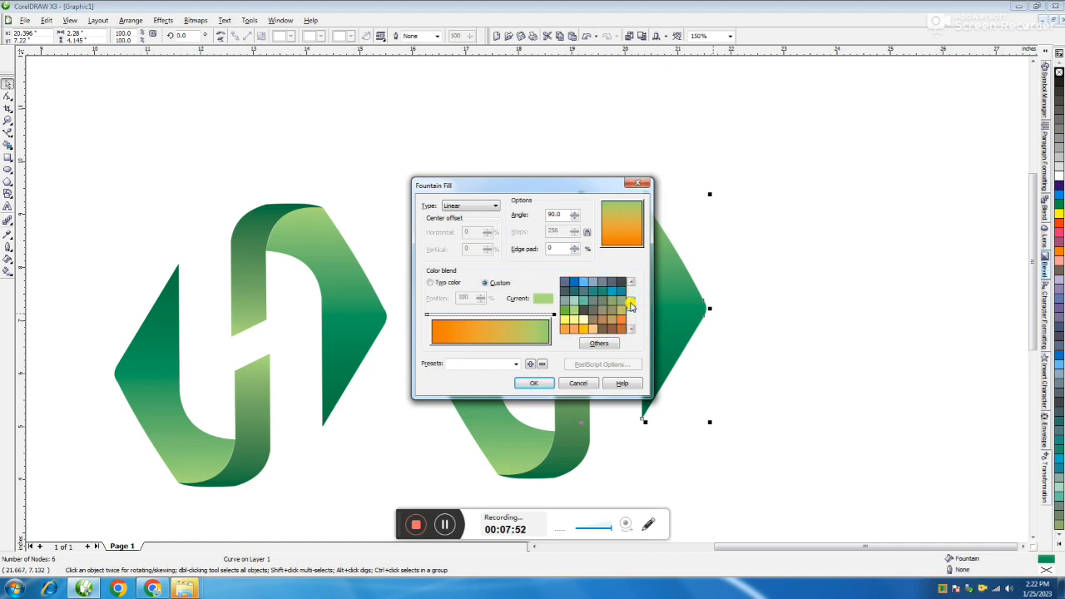
pyautogui.click(573, 321)
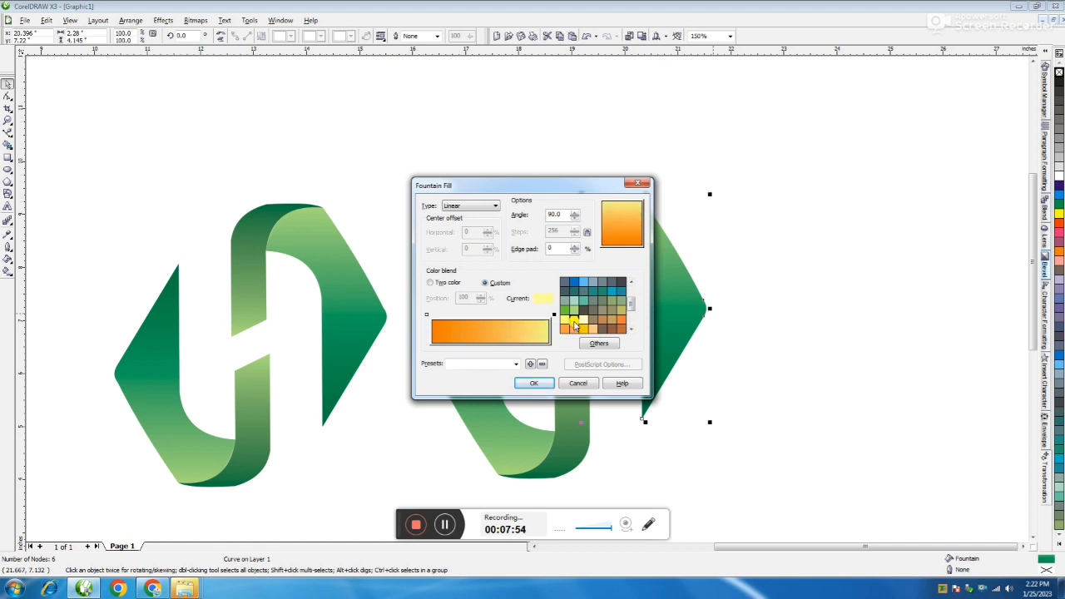
pyautogui.click(582, 322)
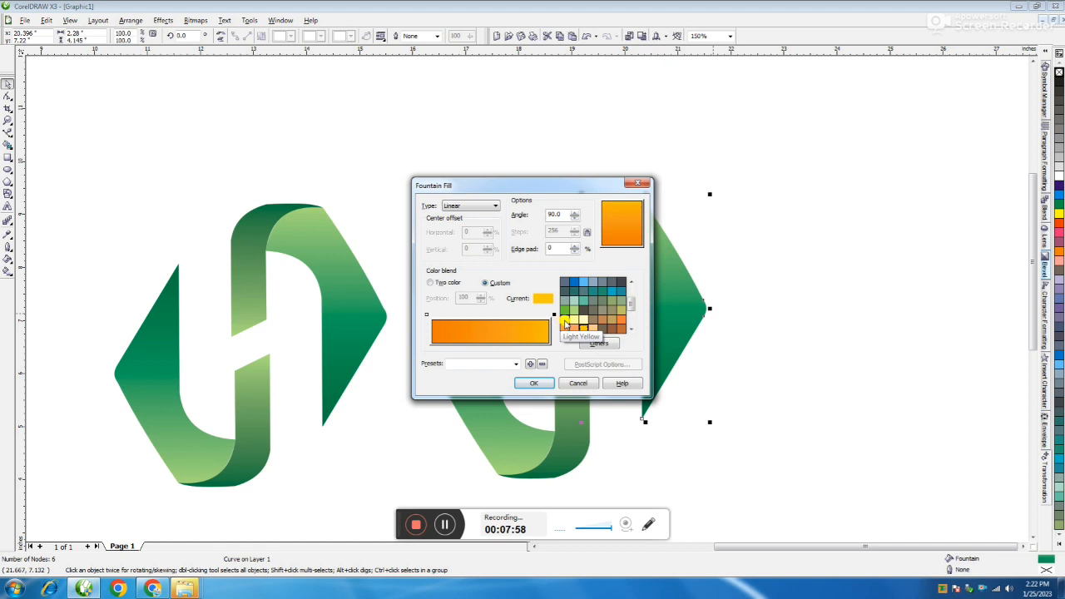
pyautogui.click(564, 322)
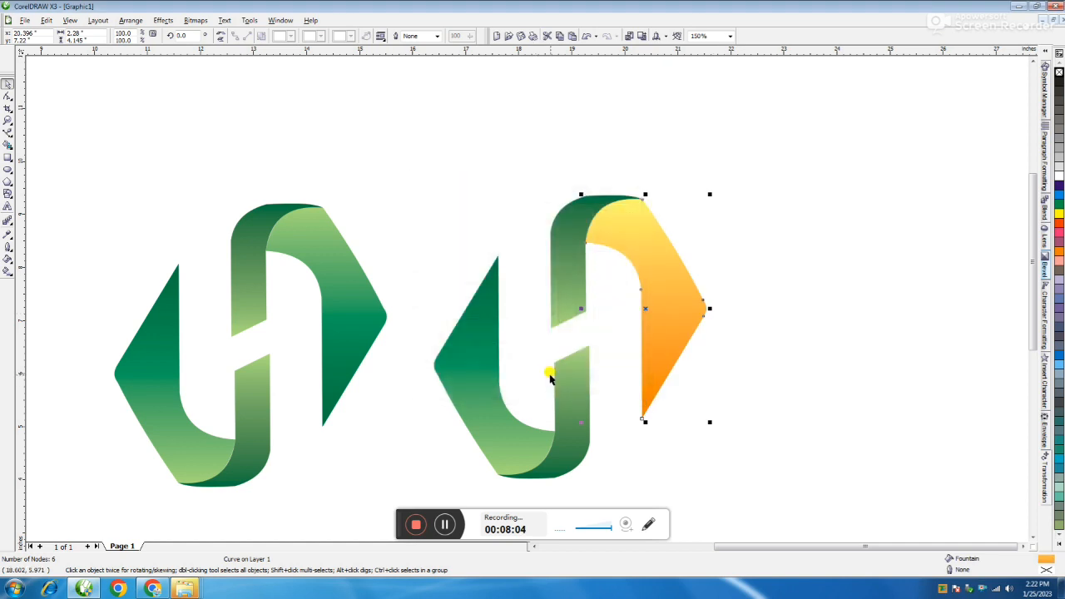
pyautogui.click(793, 343)
pyautogui.click(579, 301)
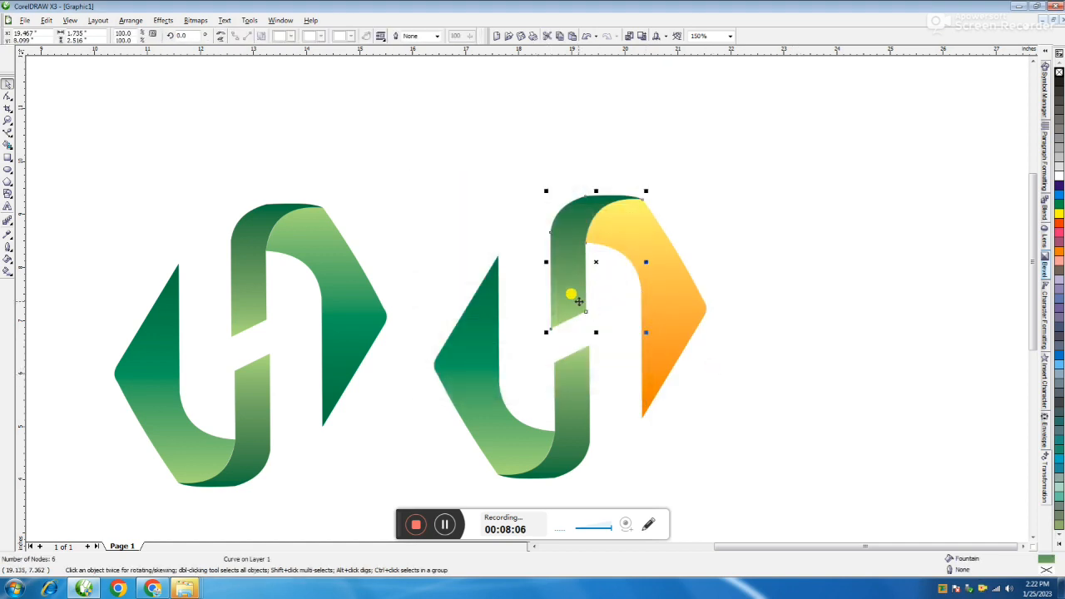
pyautogui.click(751, 283)
pyautogui.click(680, 297)
pyautogui.click(486, 331)
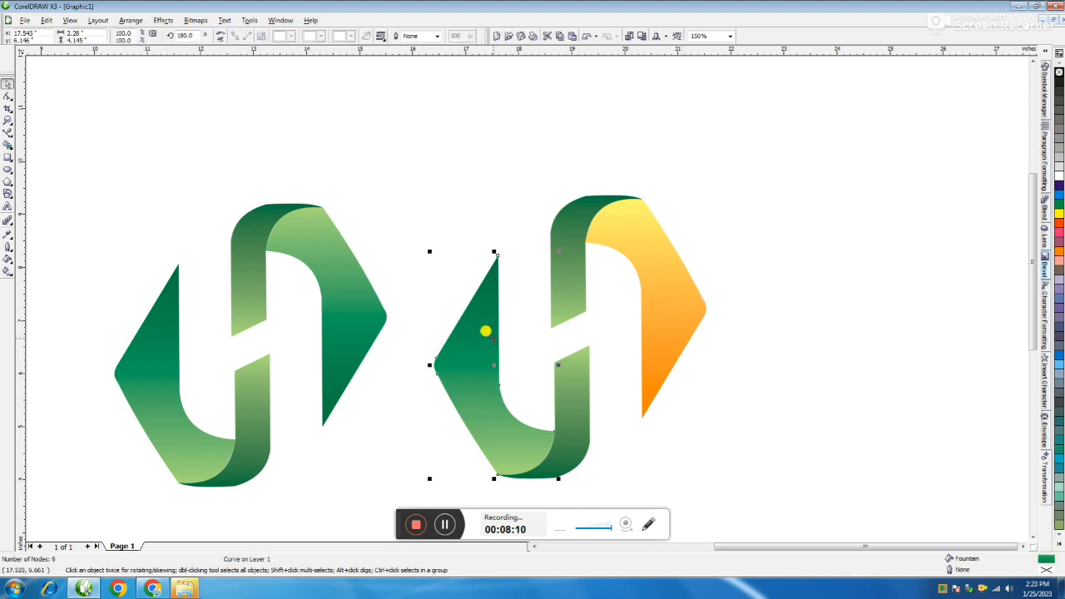
pyautogui.click(753, 336)
pyautogui.click(470, 333)
# Step: Give the upper ribbon of the new logo copy a linear fountain fill from orange to Deep Yellow
pyautogui.click(571, 301)
pyautogui.press('F11')
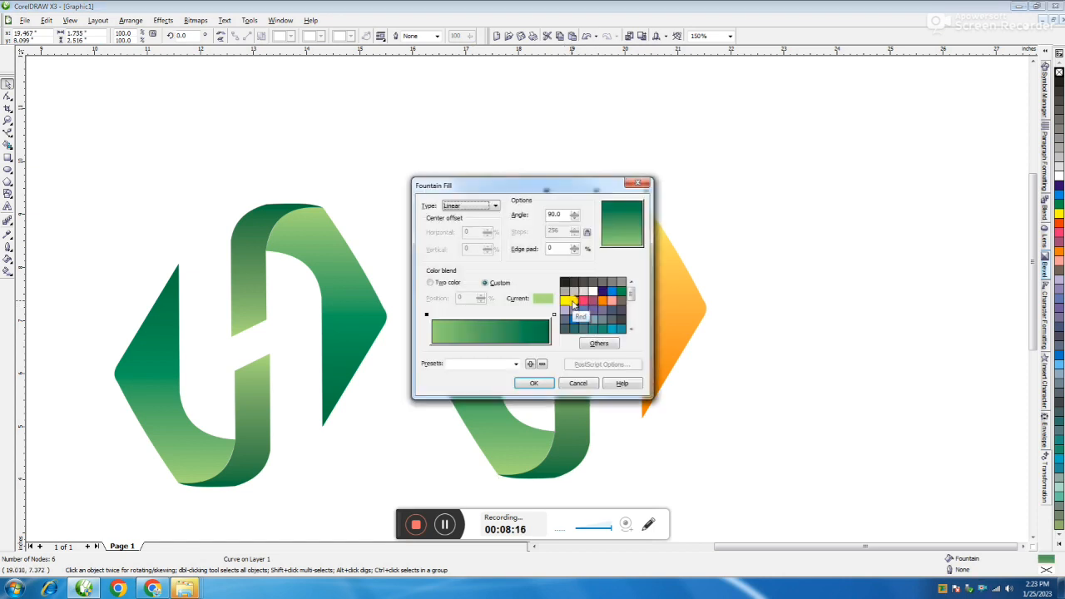
pyautogui.click(605, 301)
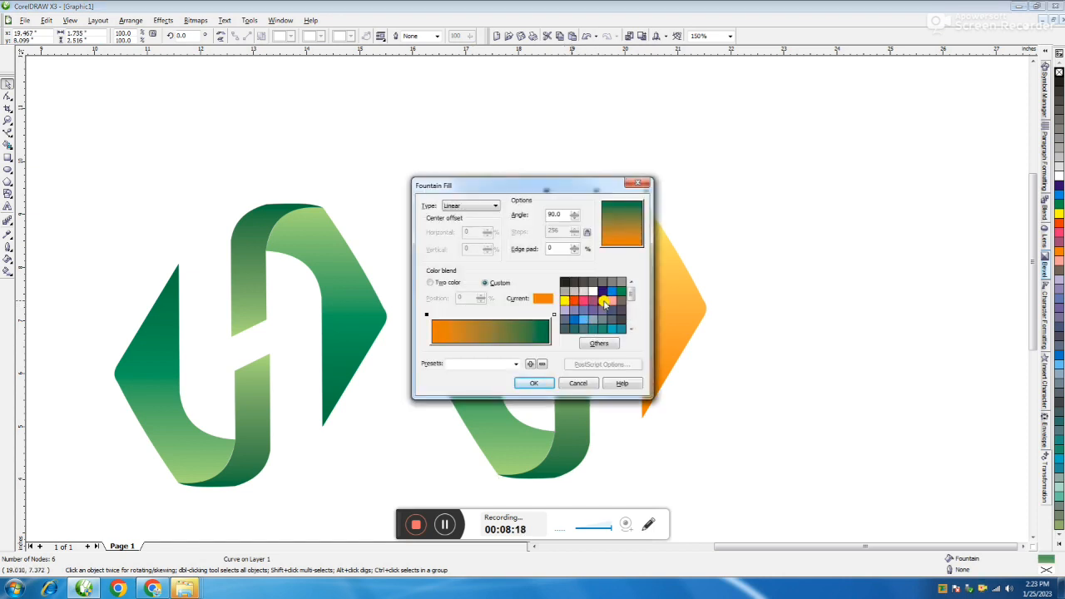
pyautogui.click(554, 315)
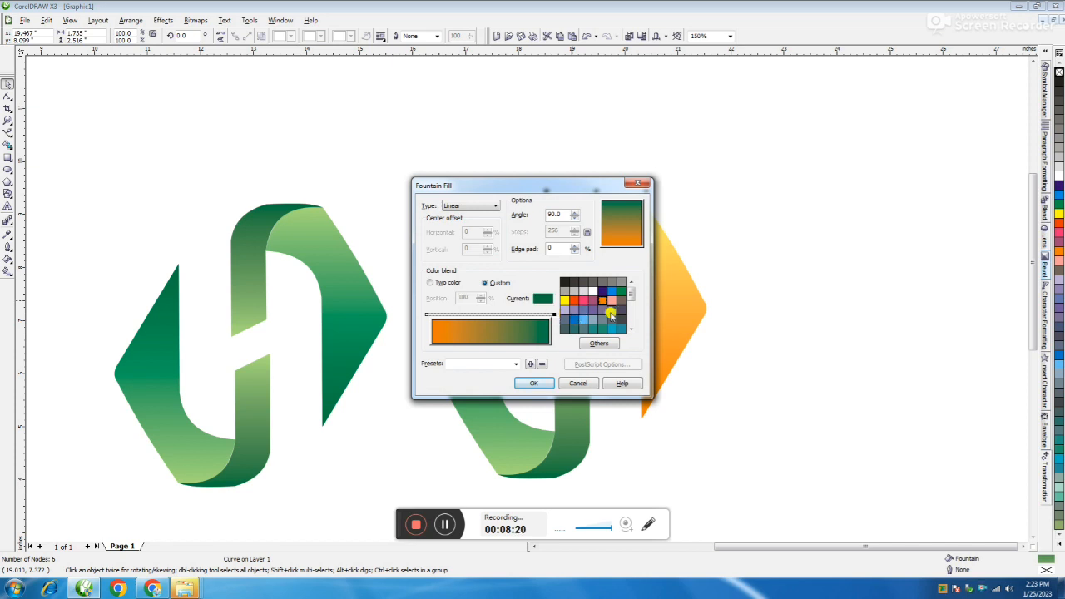
pyautogui.click(630, 295)
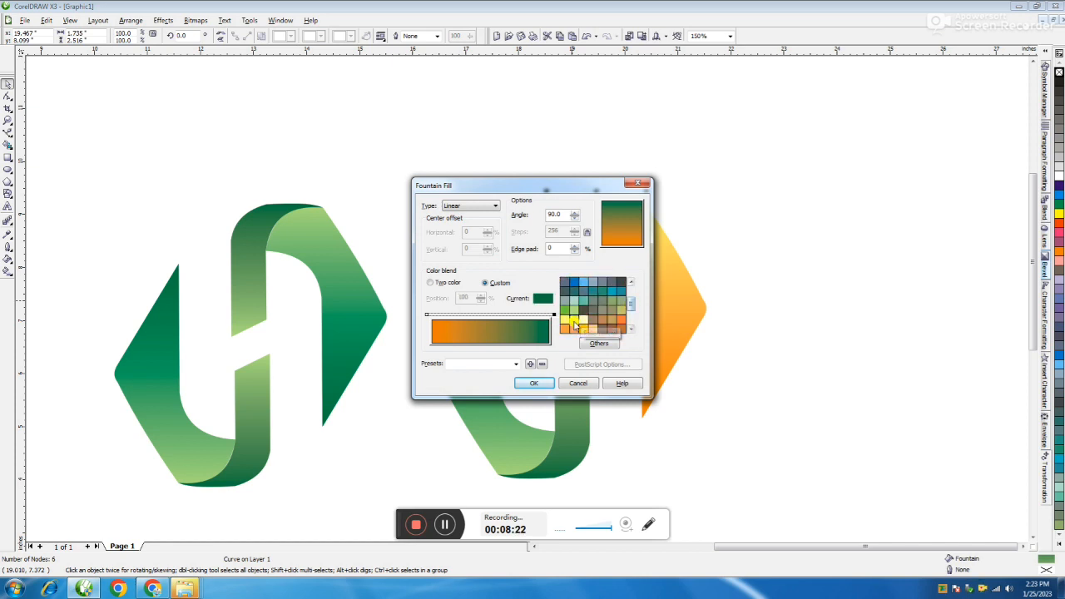
pyautogui.click(583, 328)
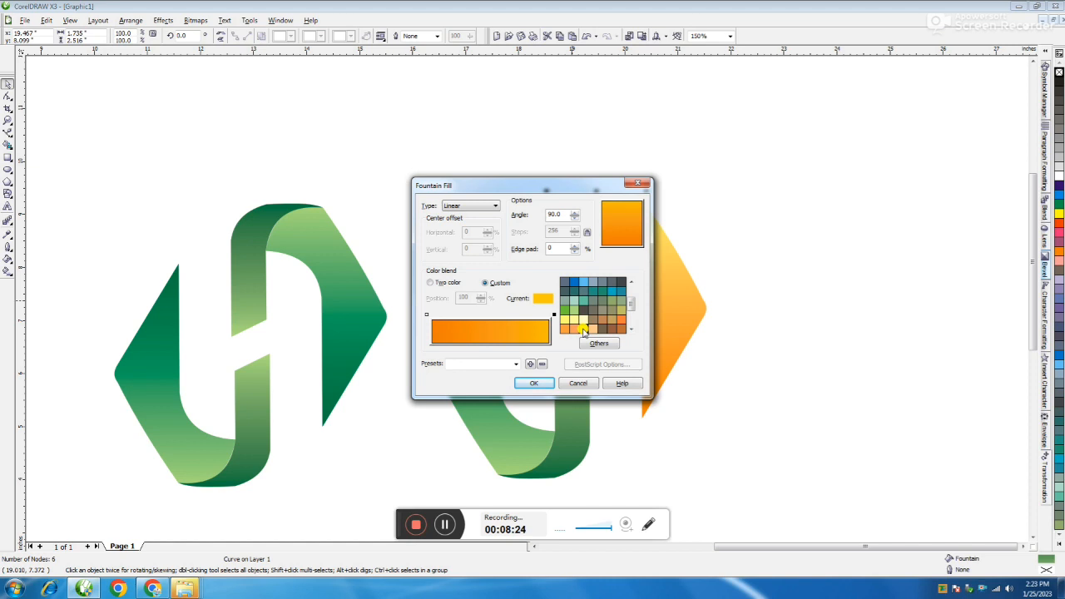
pyautogui.click(538, 382)
pyautogui.click(783, 206)
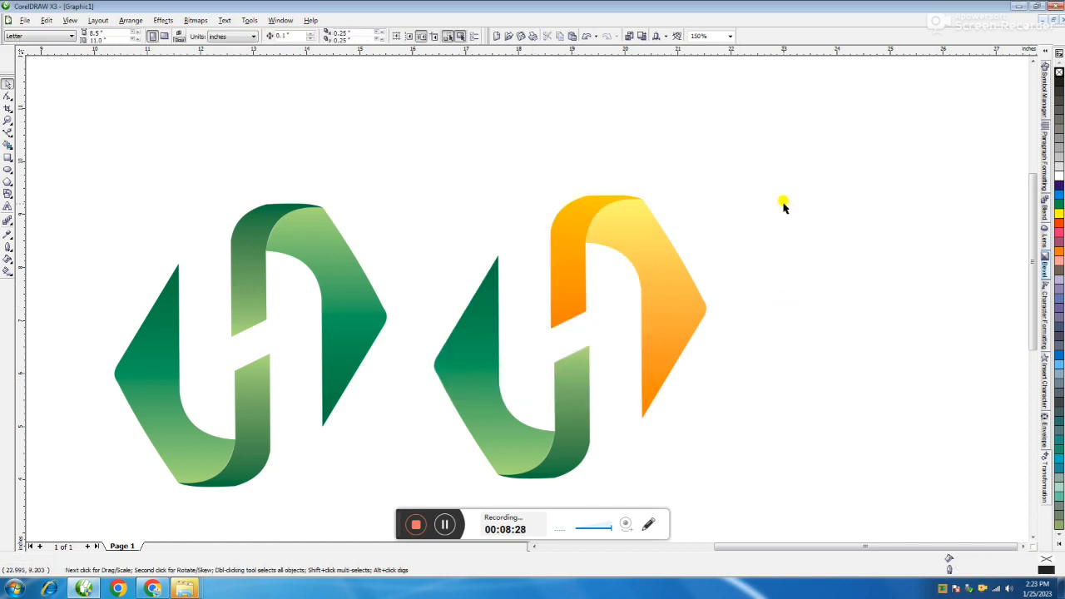
# Step: Delete the two remaining green shapes from the lower half of the new logo copy
pyautogui.click(480, 306)
pyautogui.press('Delete')
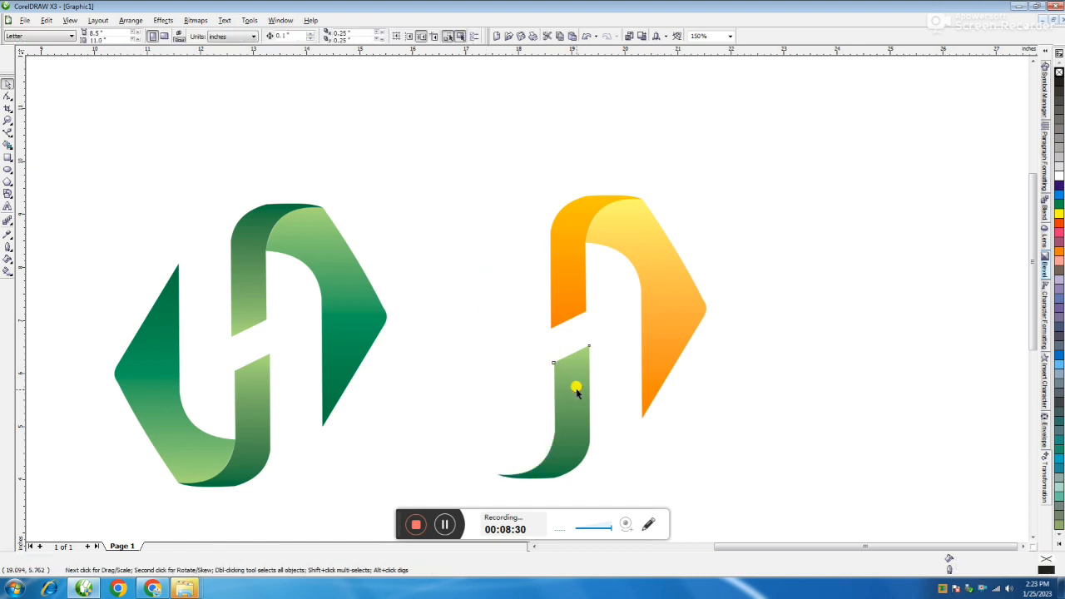
pyautogui.click(575, 386)
pyautogui.press('Delete')
# Step: Group the two yellow-orange shapes and place a copy, mirrored vertically and horizontally, down and left to complete the yellow H logo
pyautogui.moveTo(743, 218); pyautogui.dragTo(501, 442)
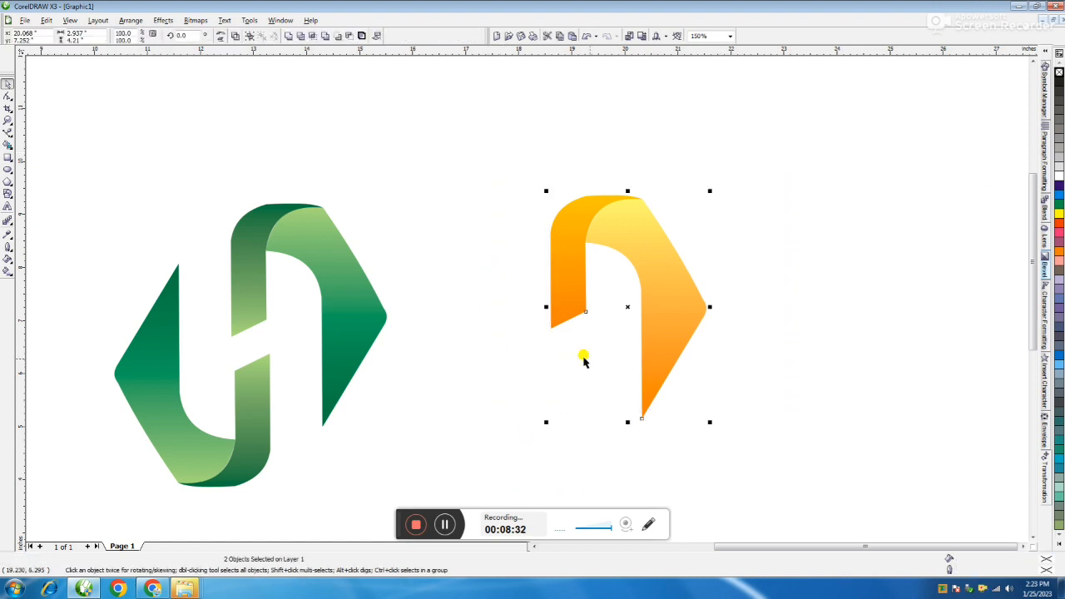
pyautogui.hotkey('ctrl', 'g')
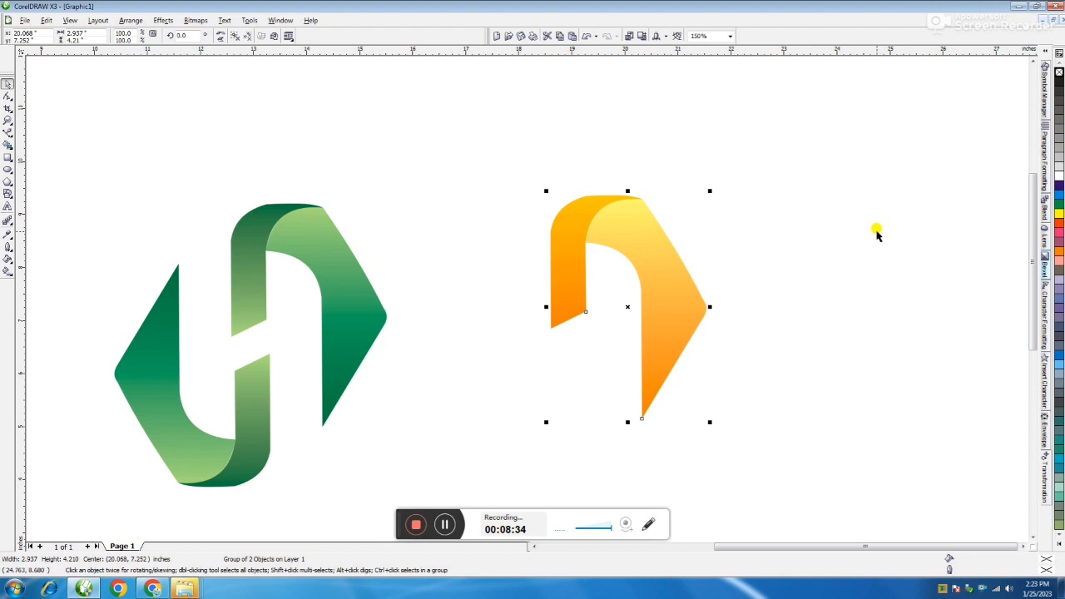
pyautogui.click(221, 37)
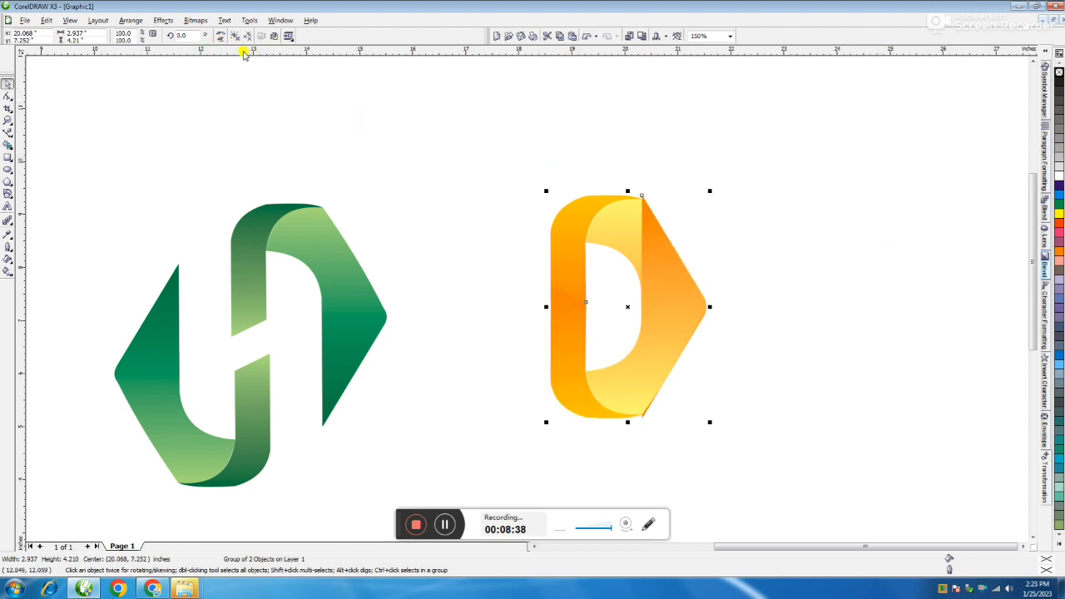
pyautogui.click(217, 37)
pyautogui.moveTo(593, 293); pyautogui.dragTo(471, 345)
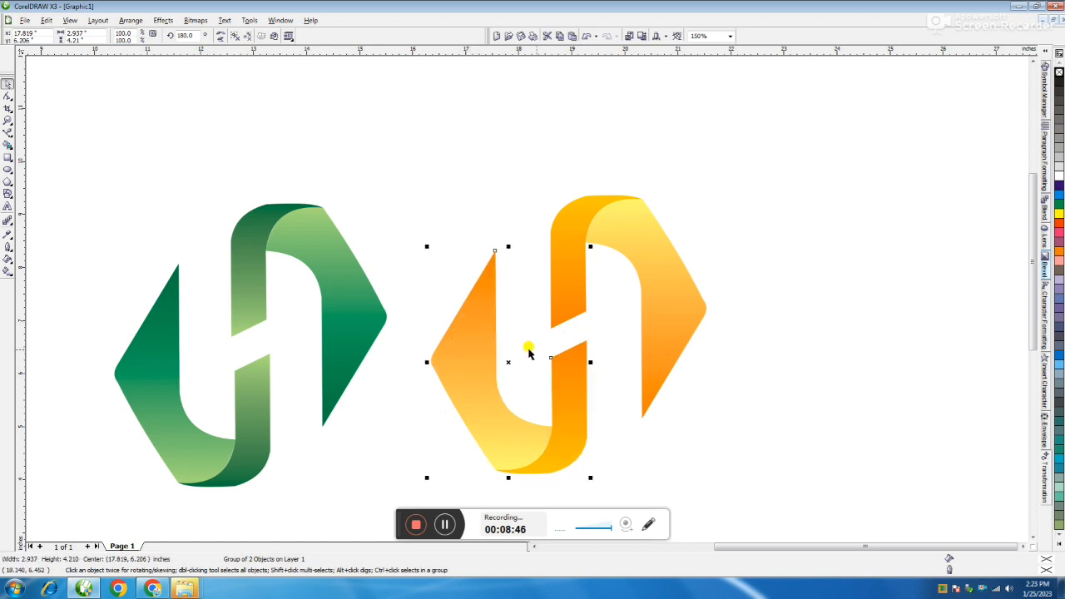
pyautogui.press('Down')
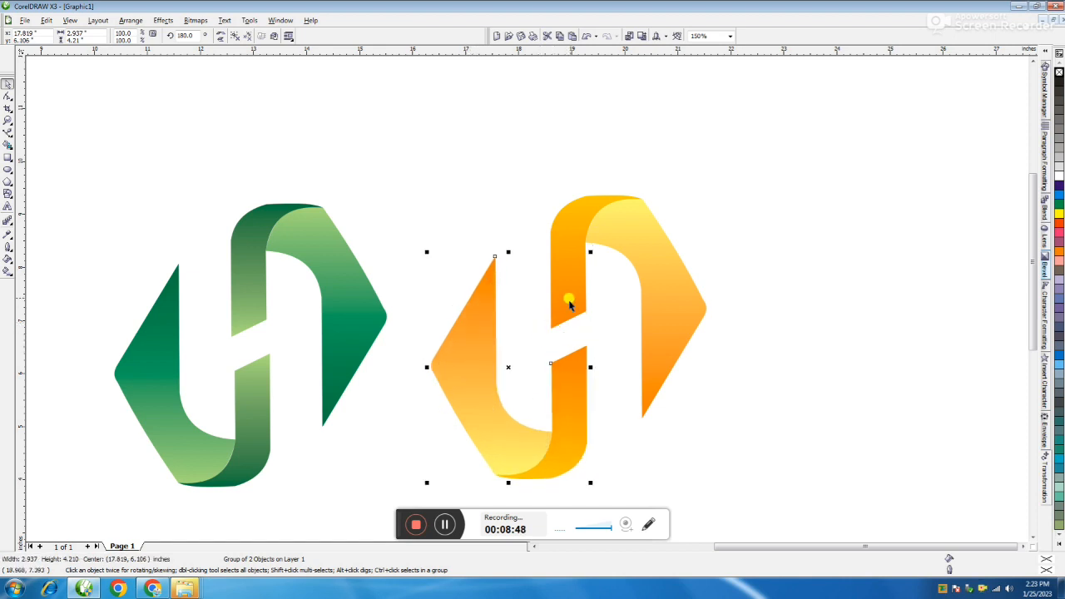
# Step: Place a vertical guideline at the left edge of the yellow logo's upper ribbon and align the lower half's ribbon to it
pyautogui.click(758, 247)
pyautogui.click(572, 301)
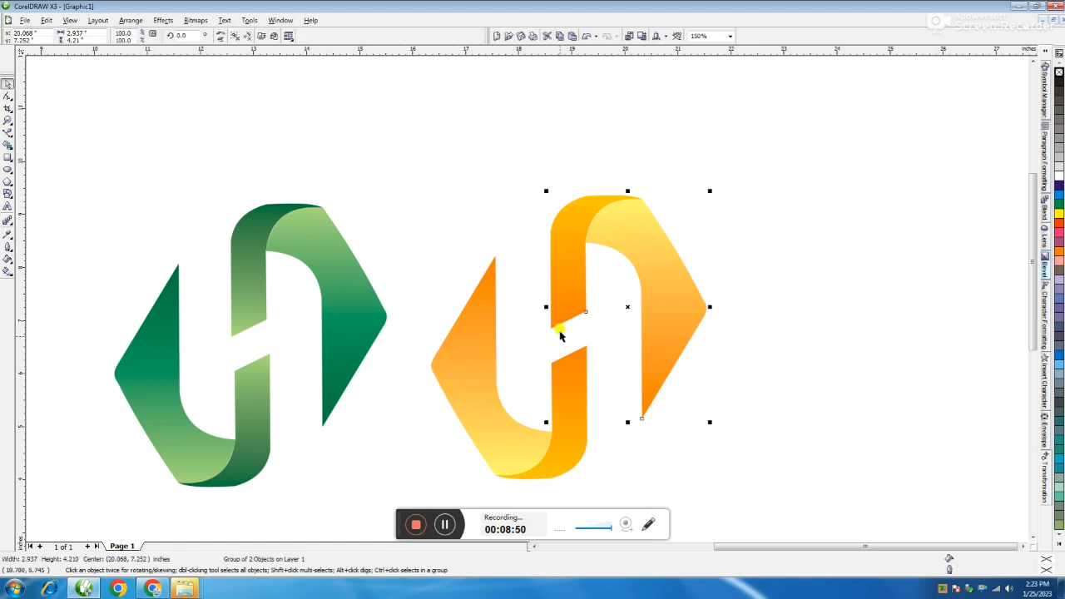
pyautogui.moveTo(22, 236); pyautogui.dragTo(548, 278)
pyautogui.scroll(2, 542, 276)
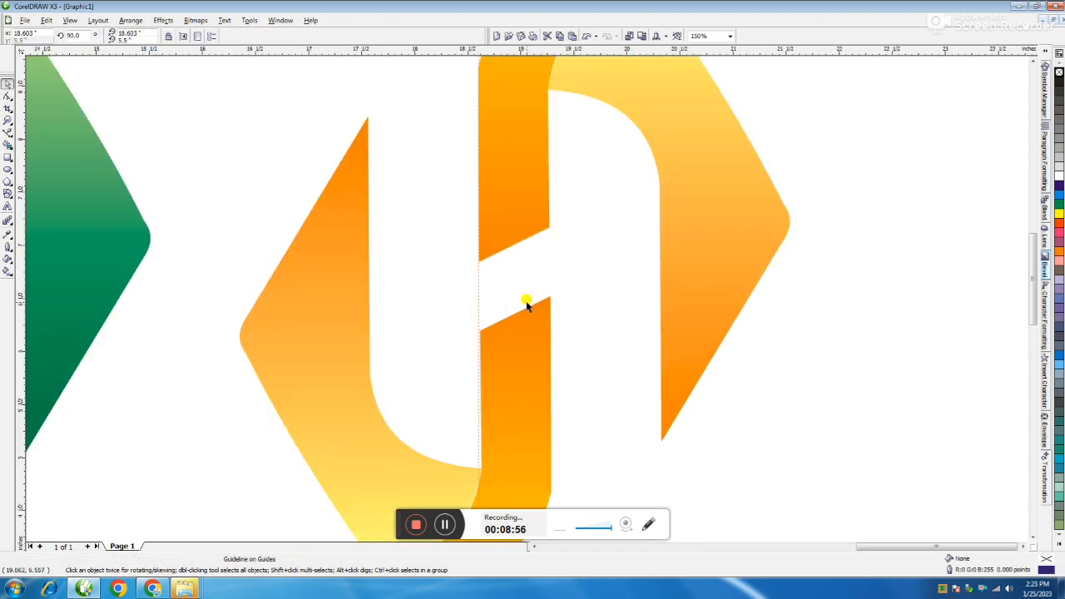
pyautogui.moveTo(526, 340); pyautogui.dragTo(514, 337)
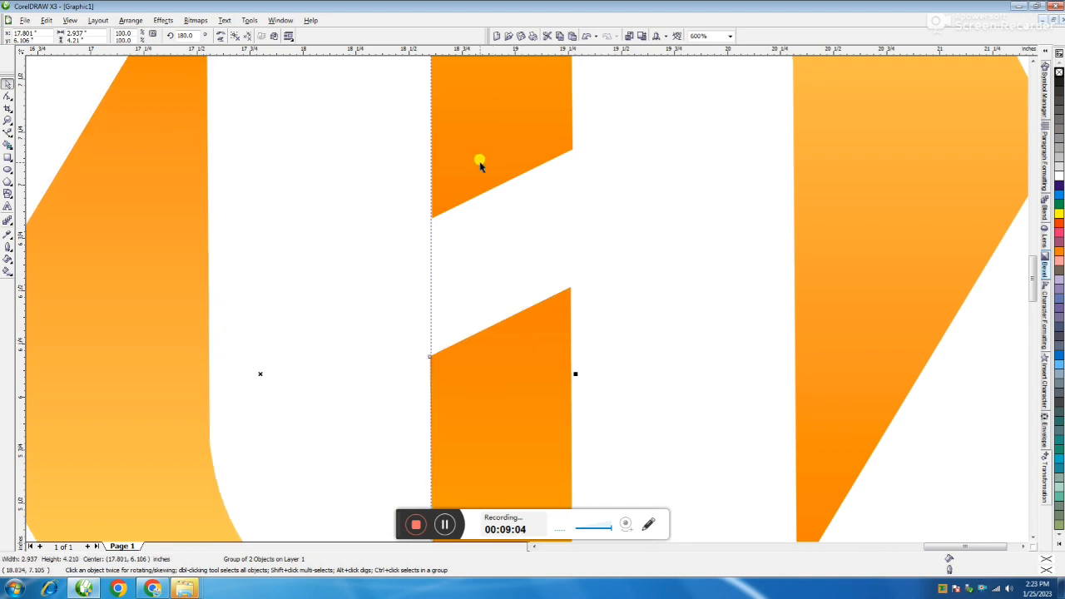
pyautogui.scroll(-3, 528, 300)
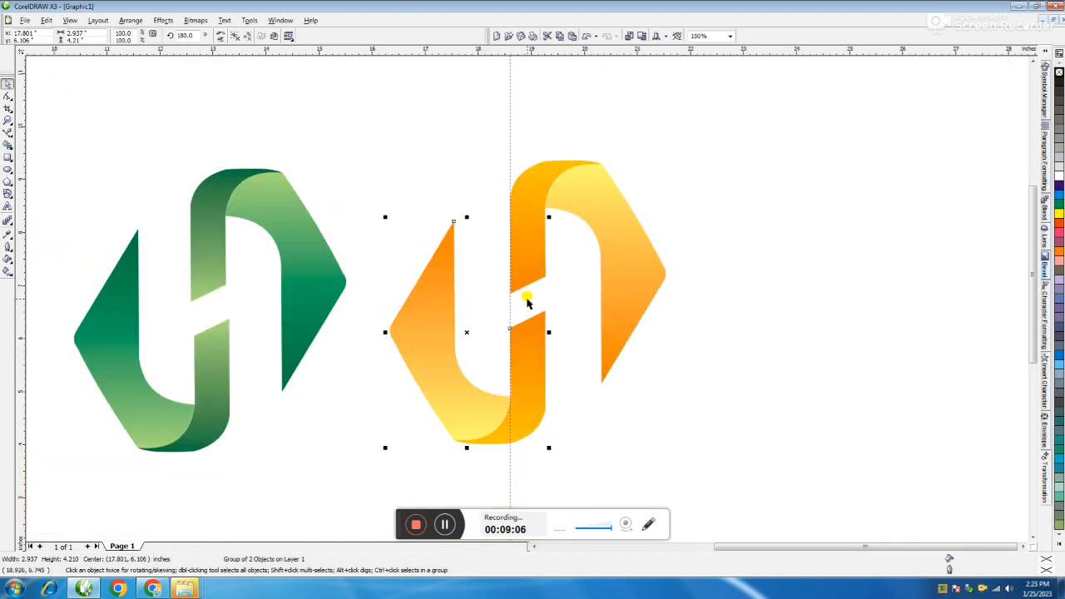
pyautogui.click(746, 238)
# Step: Select all four logos together and scale them down proportionally to about 10.1 inches wide overall
pyautogui.scroll(-2, 541, 277)
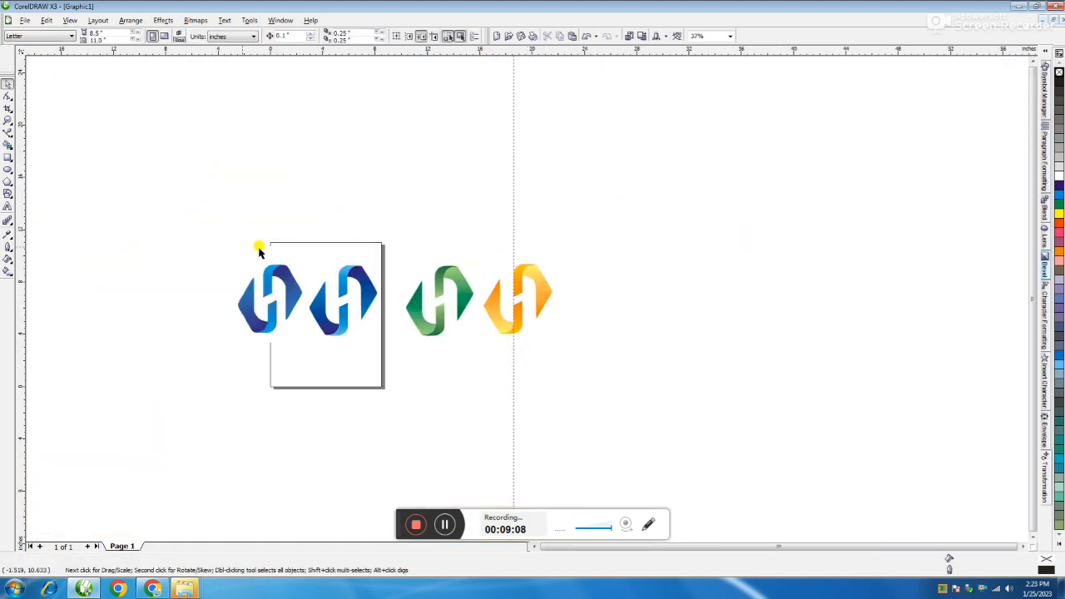
pyautogui.moveTo(206, 148); pyautogui.dragTo(719, 450)
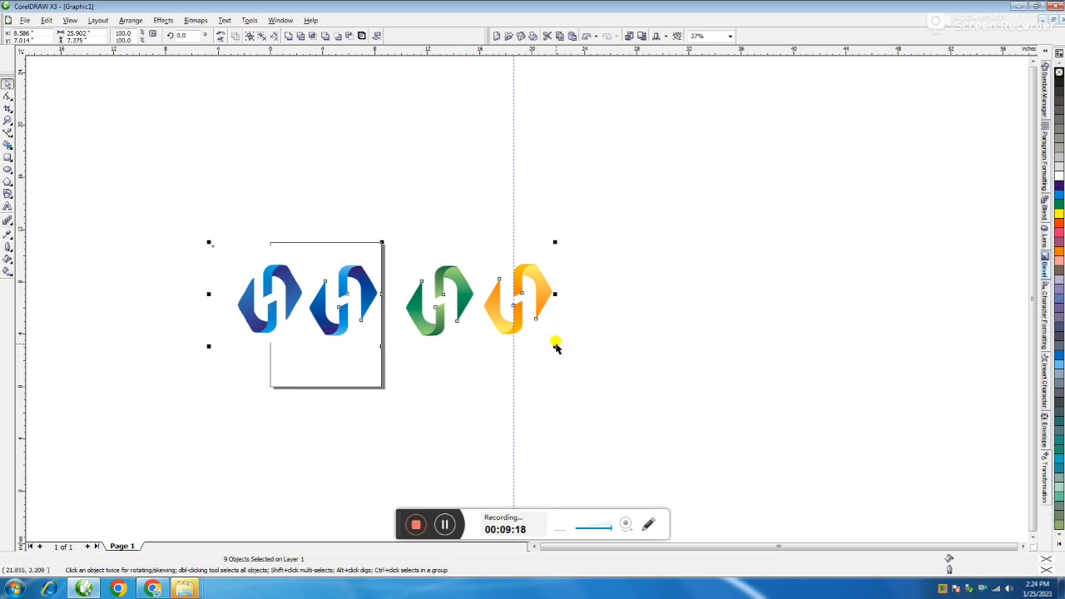
pyautogui.moveTo(554, 346); pyautogui.dragTo(348, 350)
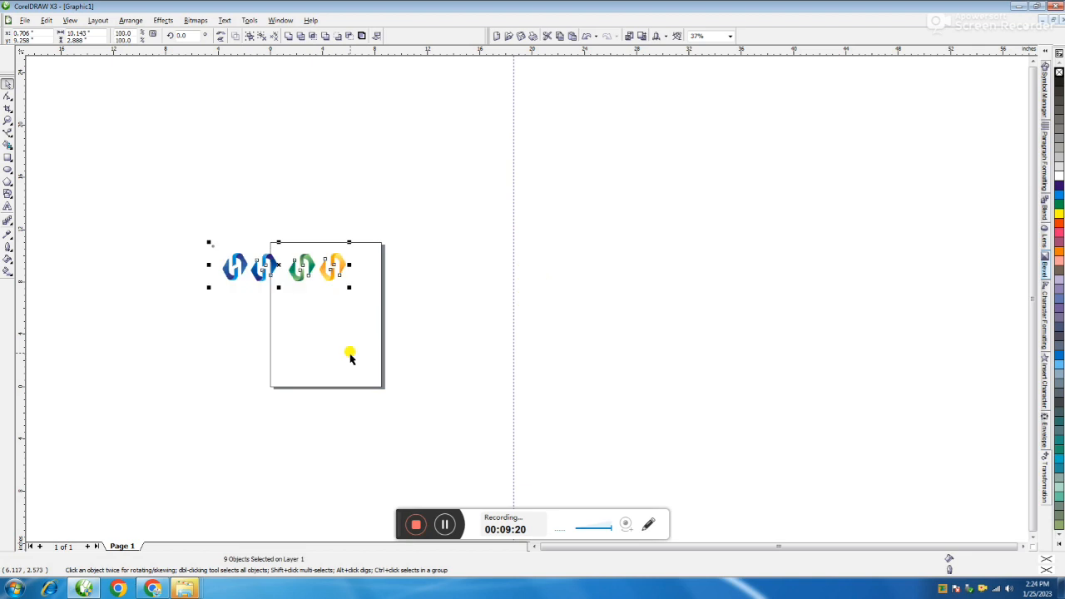
# Step: Move the green and yellow logos to the lower half of the page and the two blue logos to its upper half
pyautogui.scroll(1, 526, 299)
pyautogui.moveTo(457, 197); pyautogui.dragTo(675, 356)
pyautogui.moveTo(539, 250); pyautogui.dragTo(553, 380)
pyautogui.moveTo(238, 172); pyautogui.dragTo(517, 332)
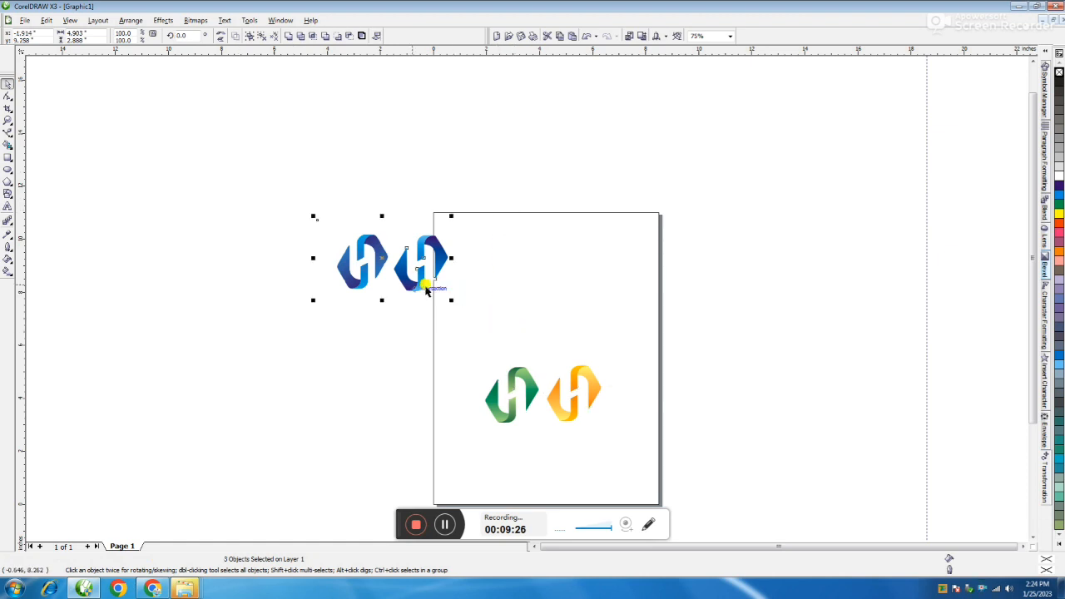
pyautogui.moveTo(399, 277); pyautogui.dragTo(562, 301)
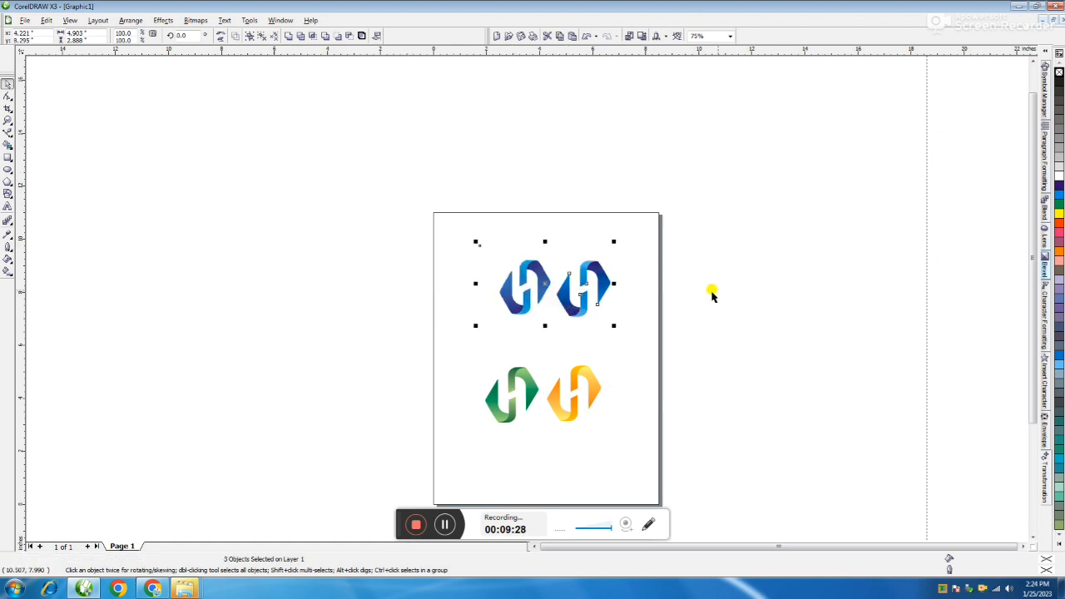
pyautogui.click(778, 215)
# Step: Delete the blue reference bitmap of the H logo from the page
pyautogui.moveTo(777, 215); pyautogui.dragTo(777, 375)
pyautogui.moveTo(398, 207); pyautogui.dragTo(563, 333)
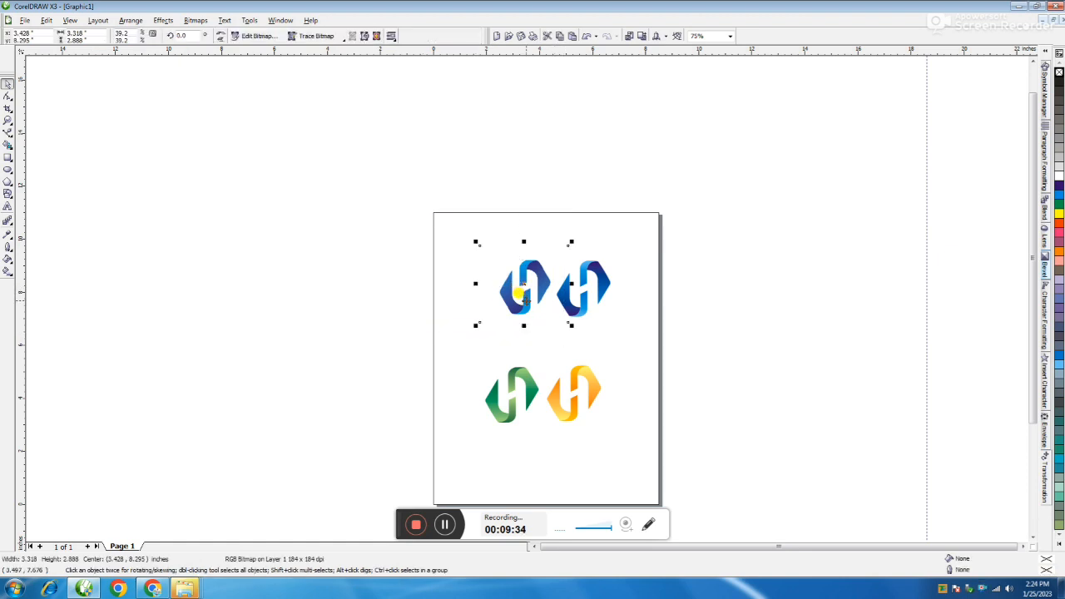
pyautogui.press('Delete')
# Step: Select the blue vector logo and move it left so it sits centred above the green and yellow logos
pyautogui.moveTo(375, 230); pyautogui.dragTo(708, 352)
pyautogui.scroll(2, 560, 286)
pyautogui.moveTo(541, 283); pyautogui.dragTo(473, 276)
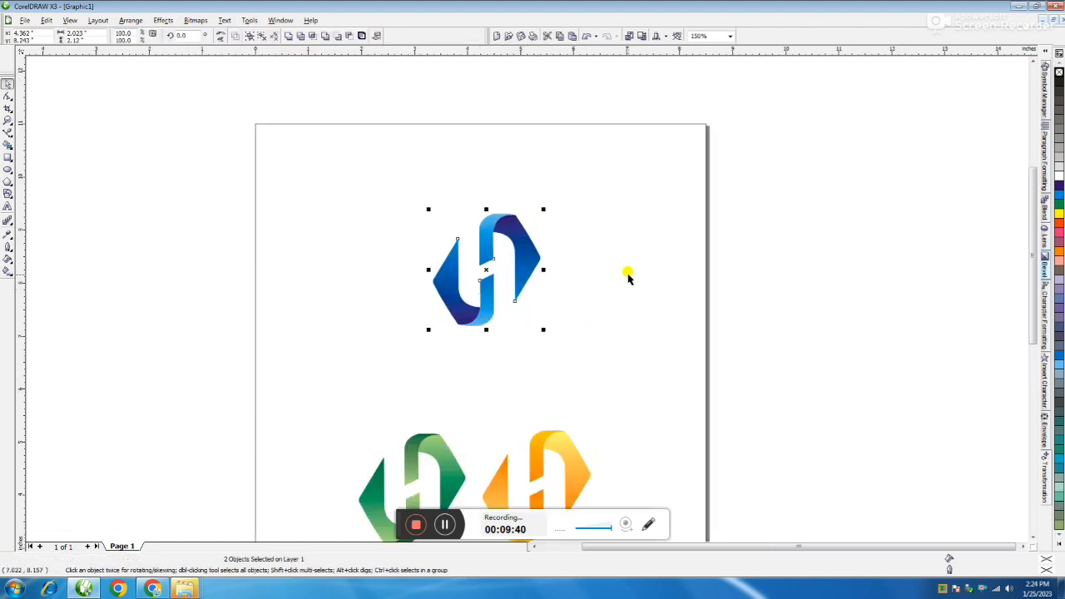